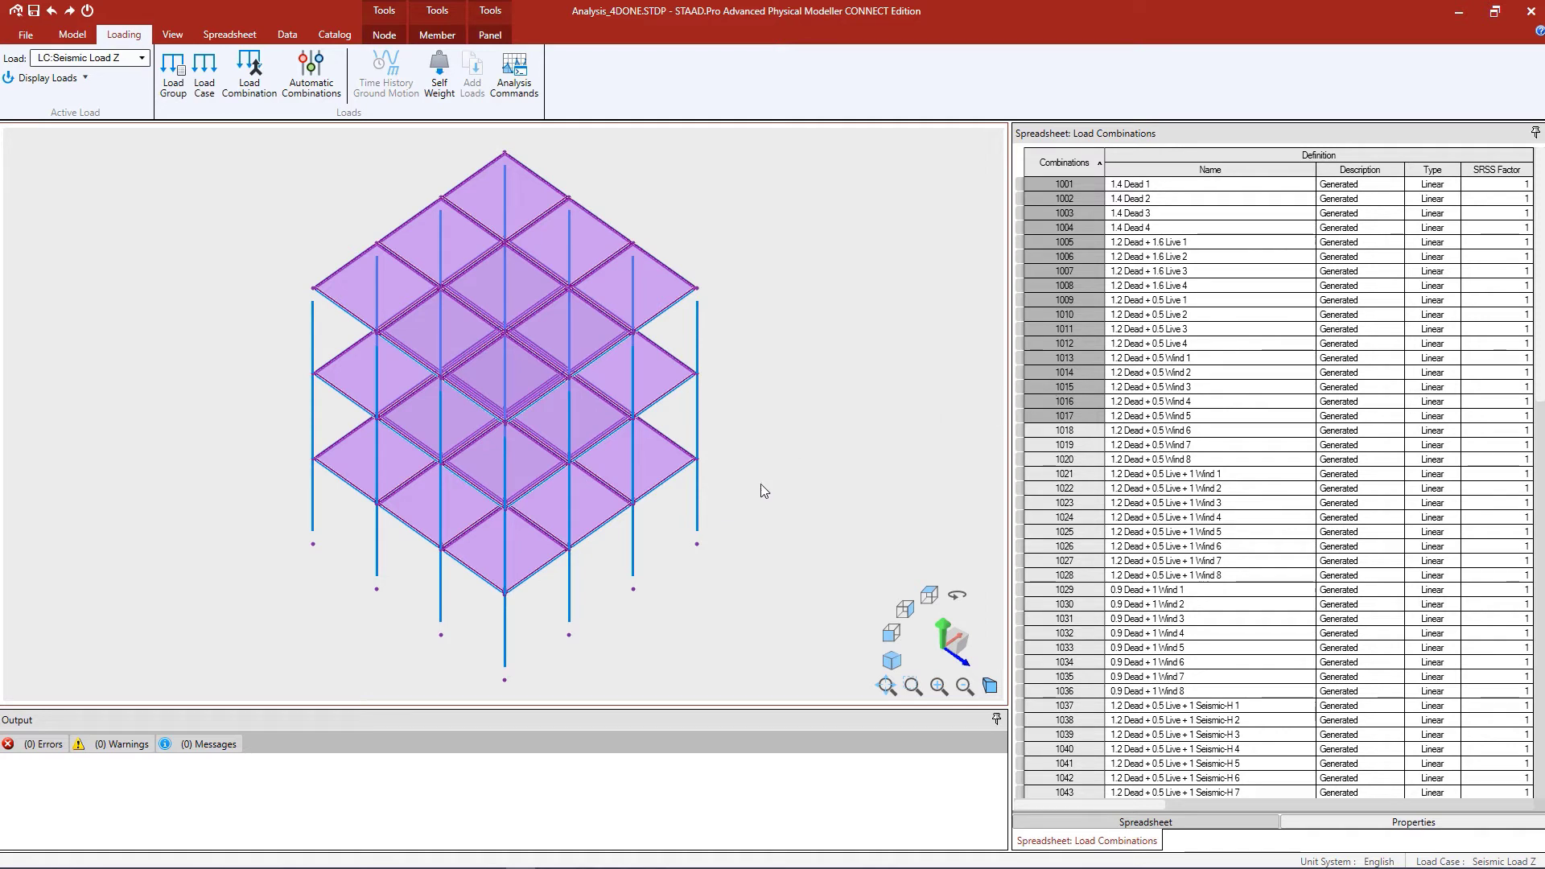
# Display the notional loads spreadsheet for the generated load combinations
pyautogui.click(244, 37)
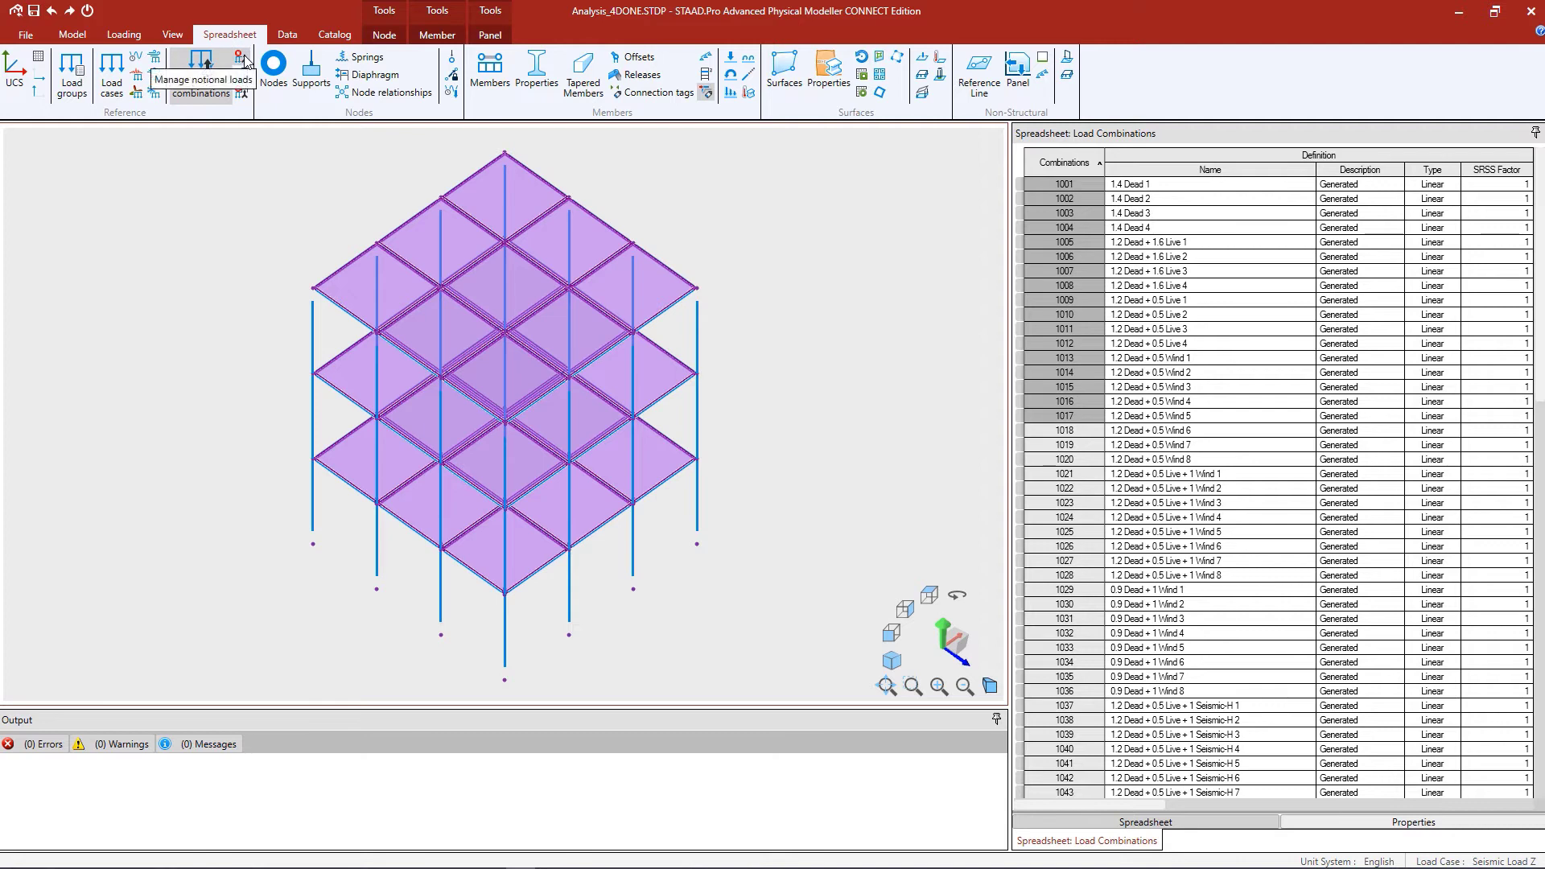
pyautogui.click(242, 58)
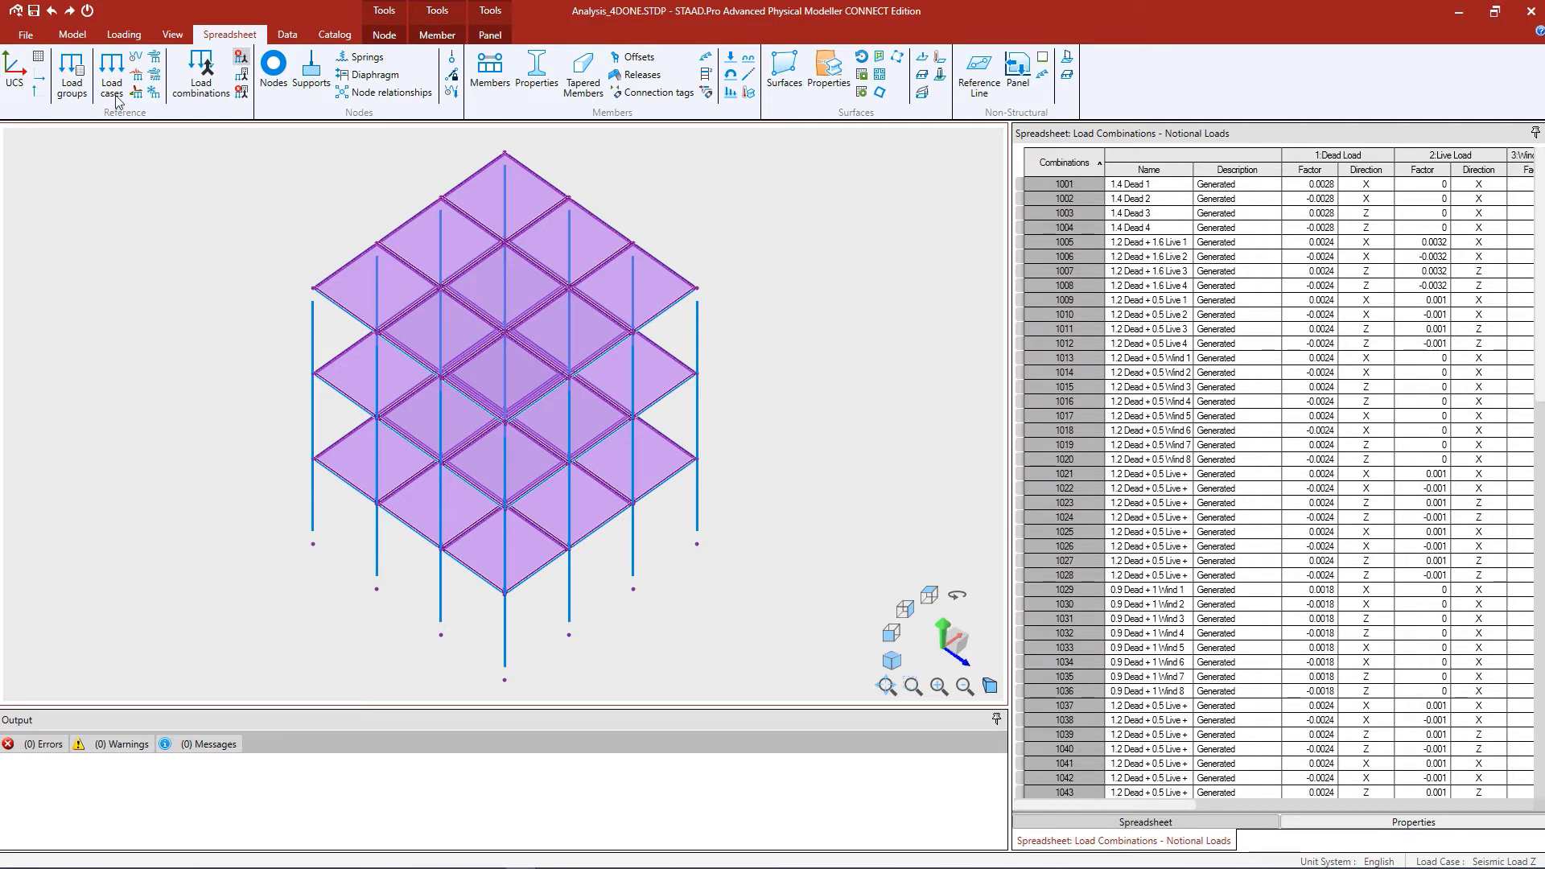
# Review the ASCE7-16 automatic combination rules and the configuration of notional load and combination types, leaving the combinations unchanged
pyautogui.click(123, 34)
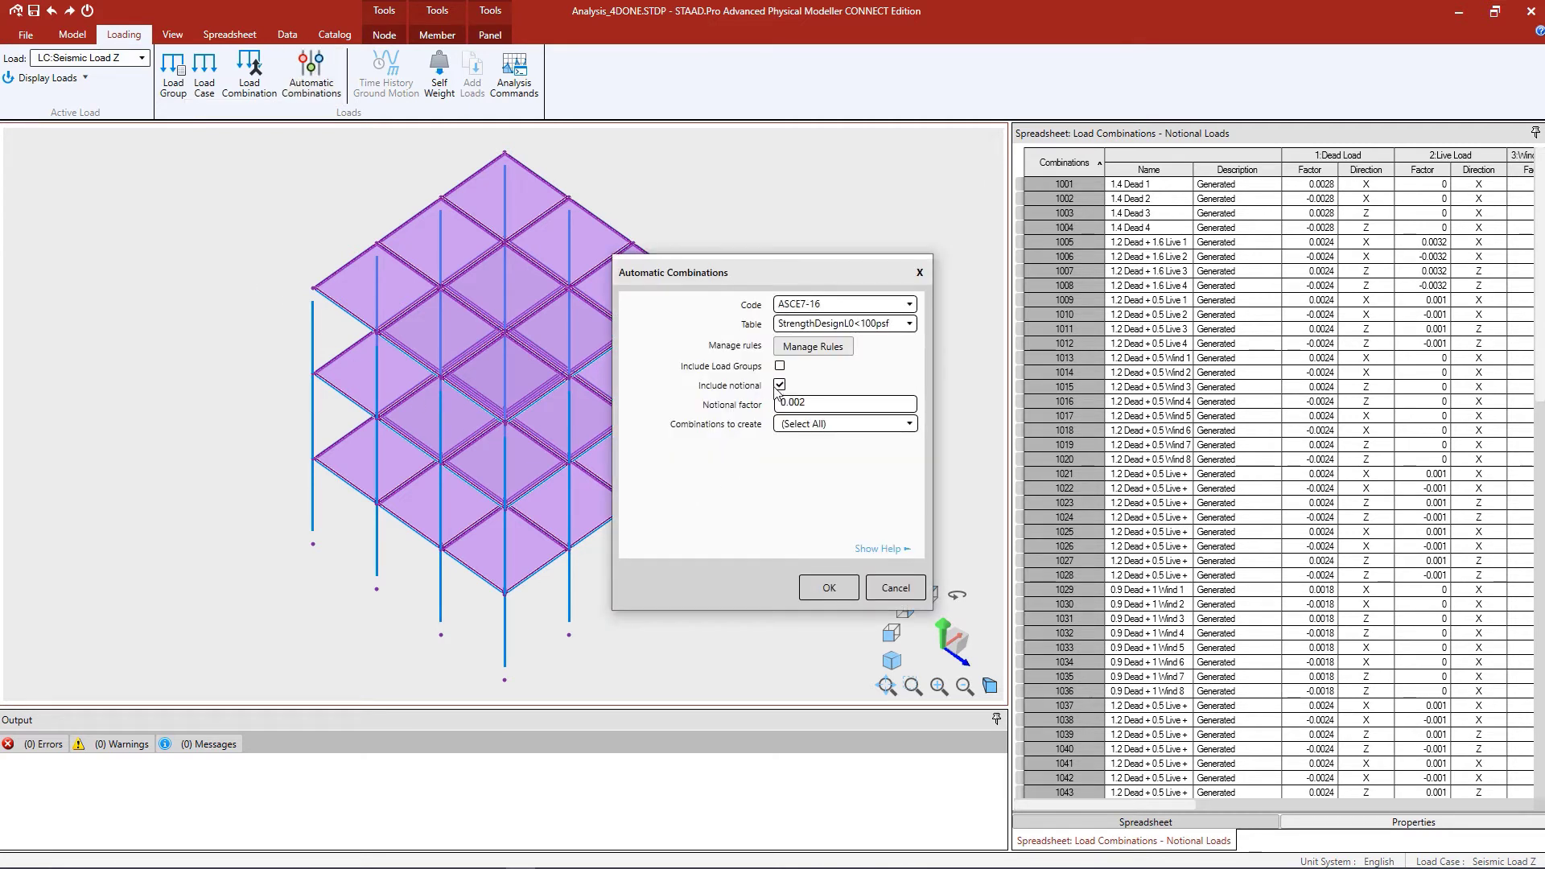
pyautogui.click(807, 347)
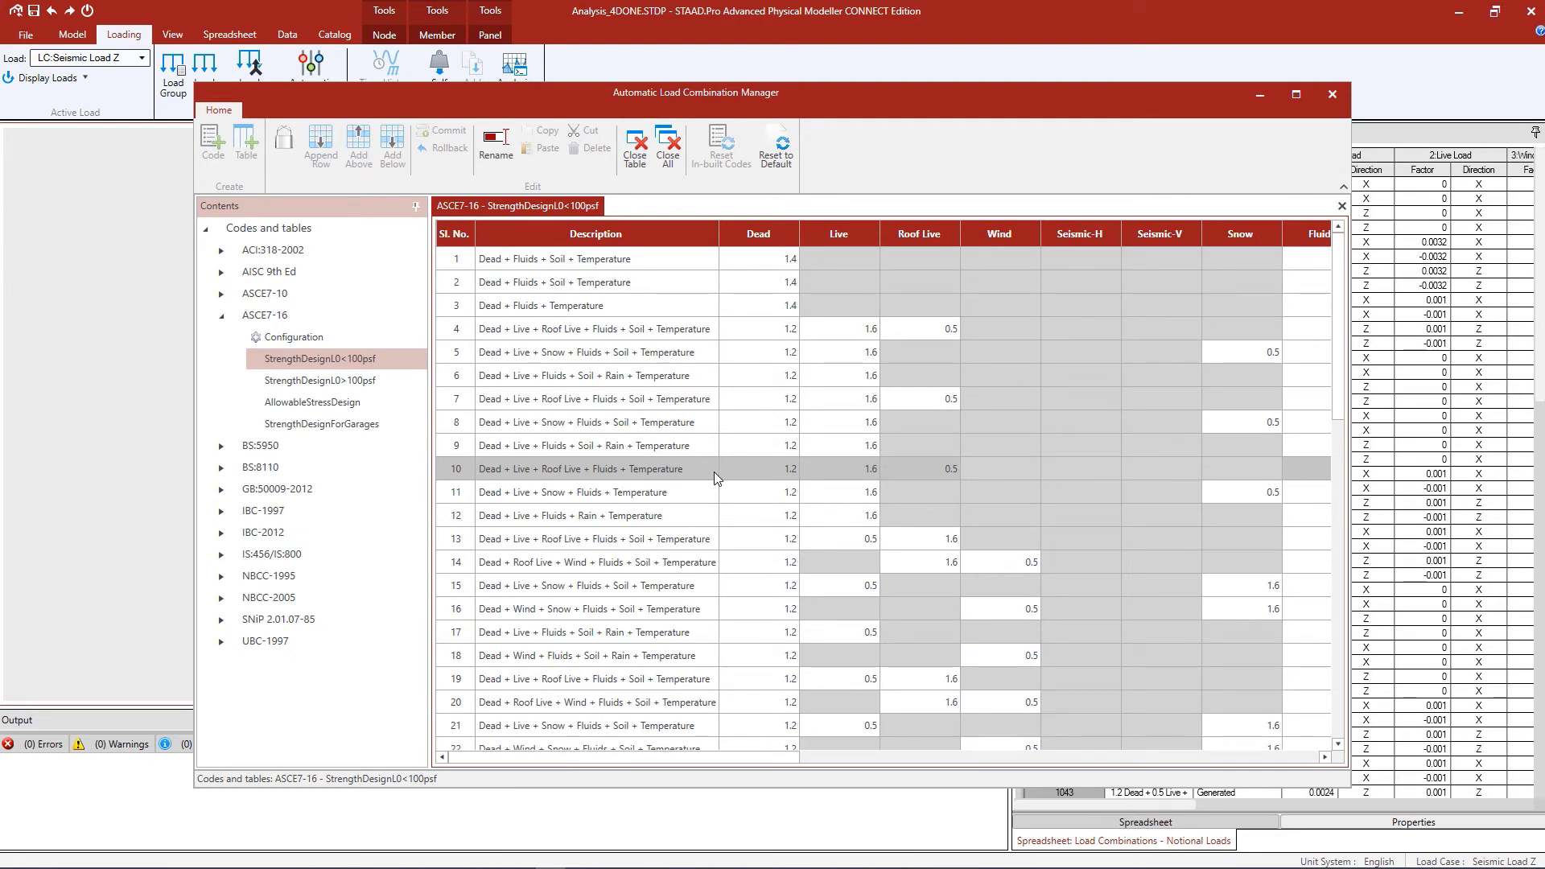
pyautogui.click(278, 341)
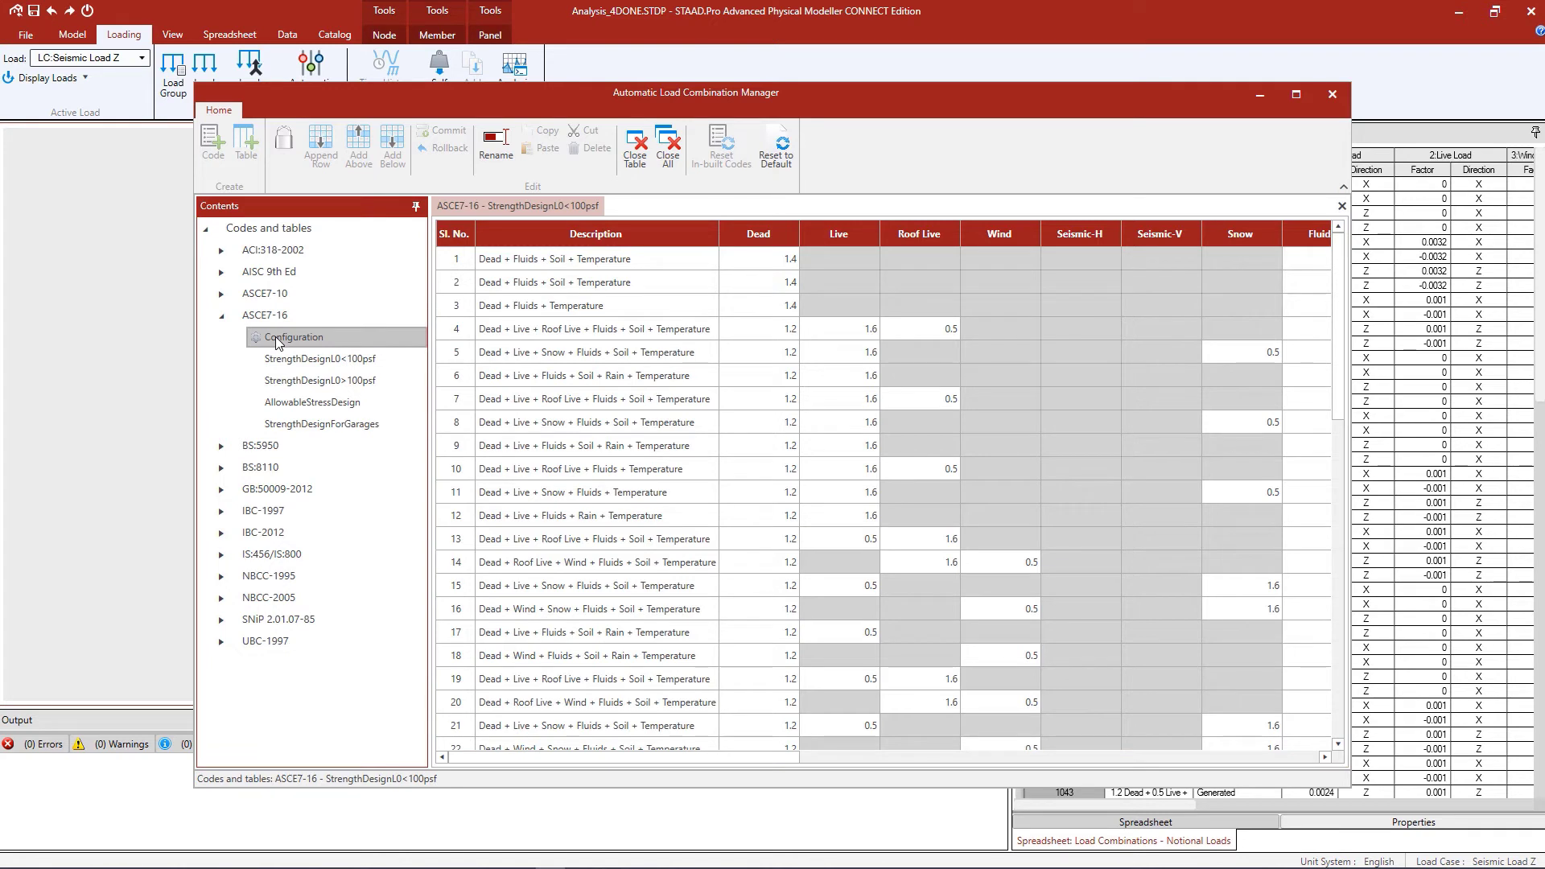
pyautogui.doubleClick(278, 340)
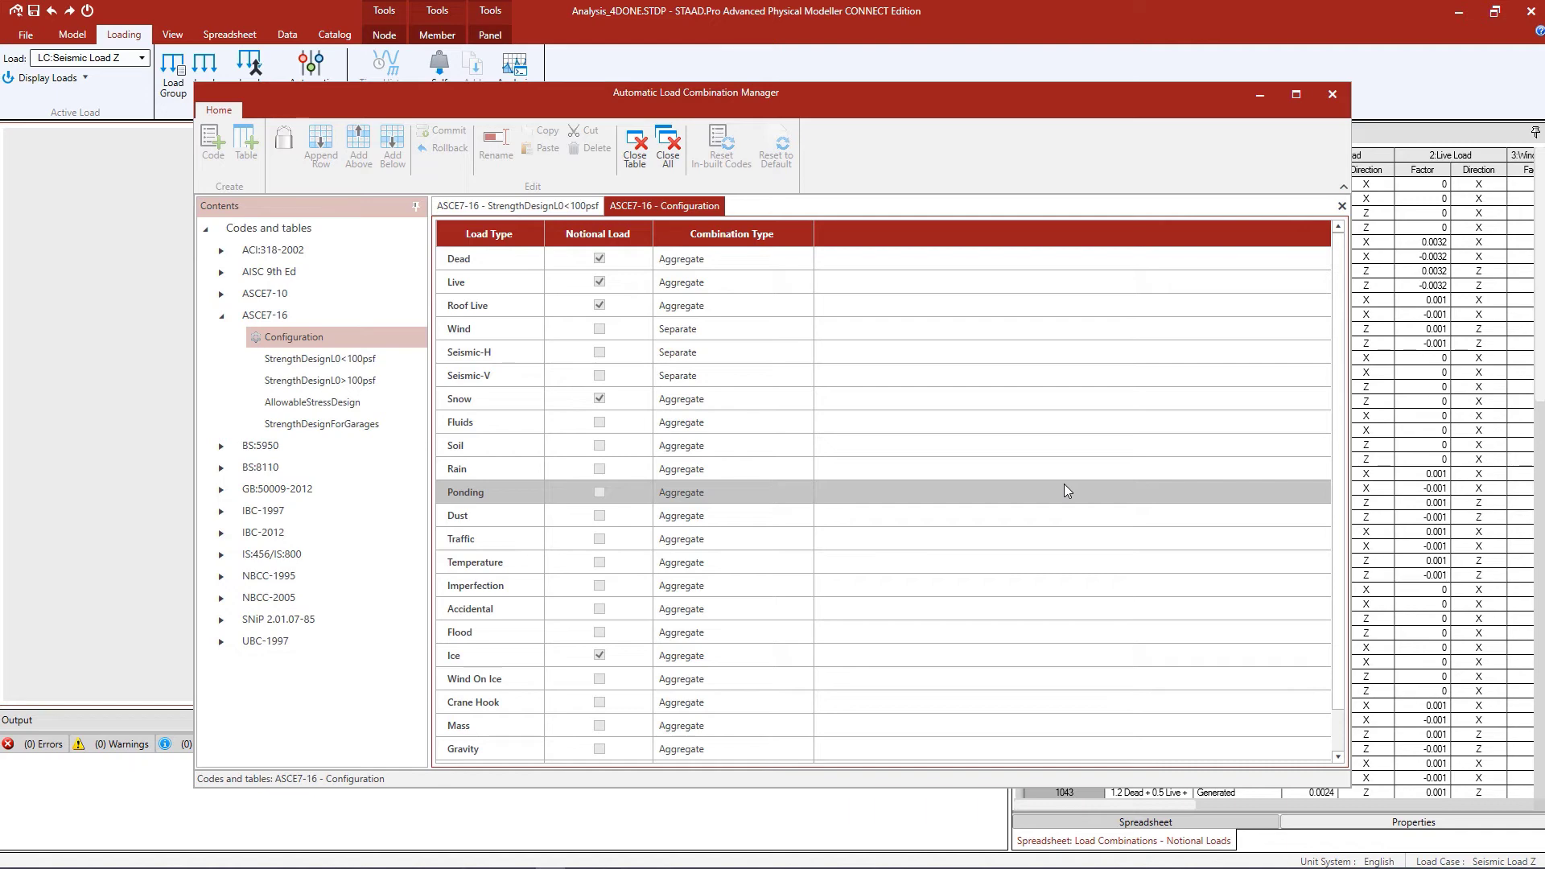
pyautogui.click(1333, 94)
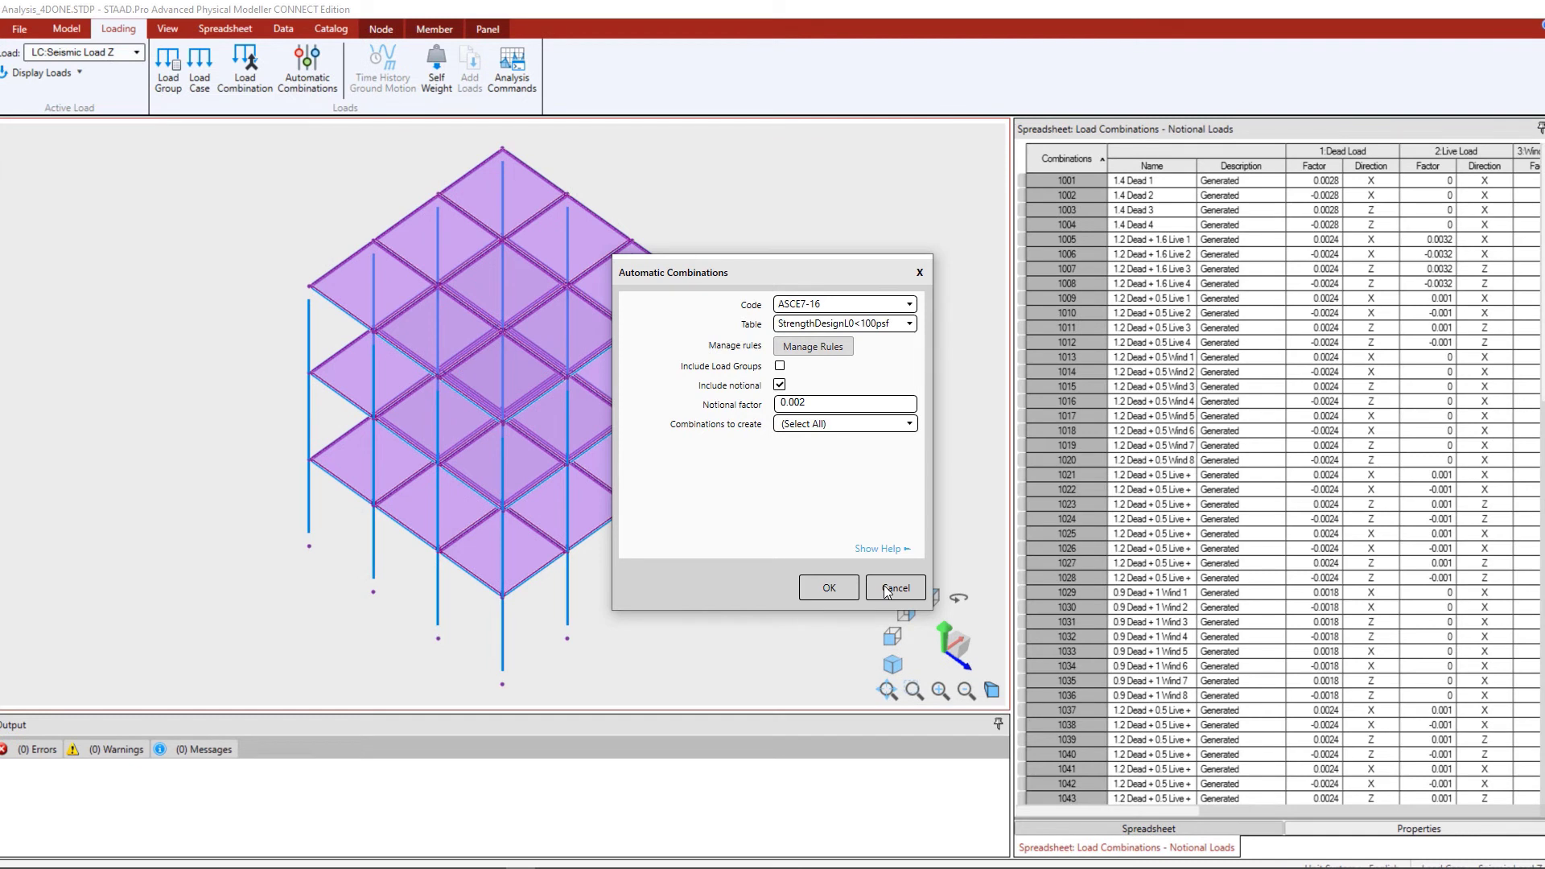
pyautogui.click(888, 588)
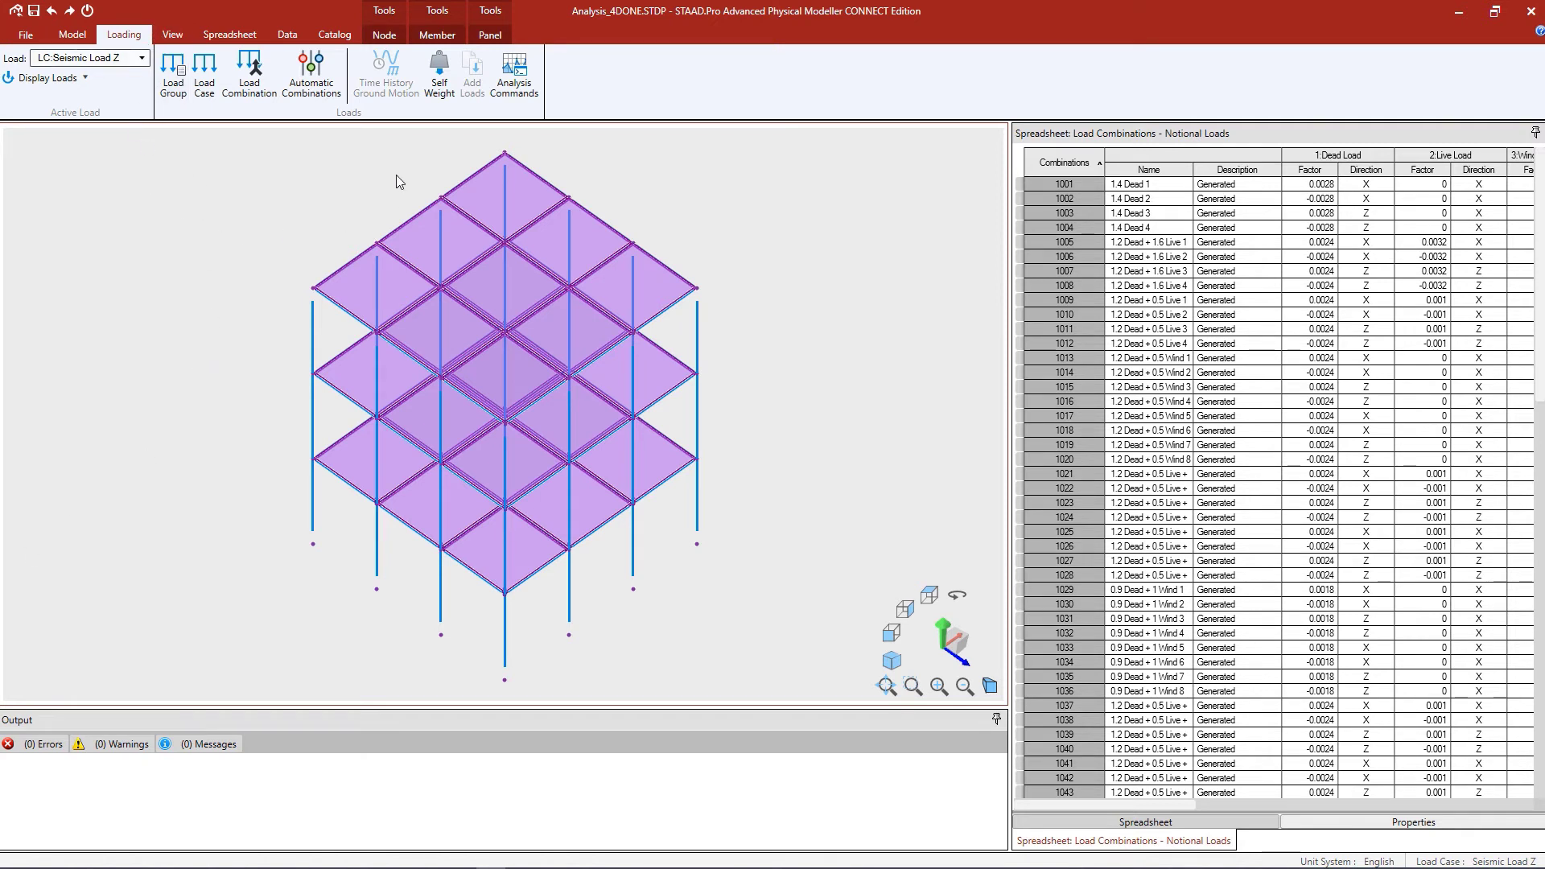
# Add two analysis sets to the analysis commands and place both ahead of Analysis 1
pyautogui.click(517, 84)
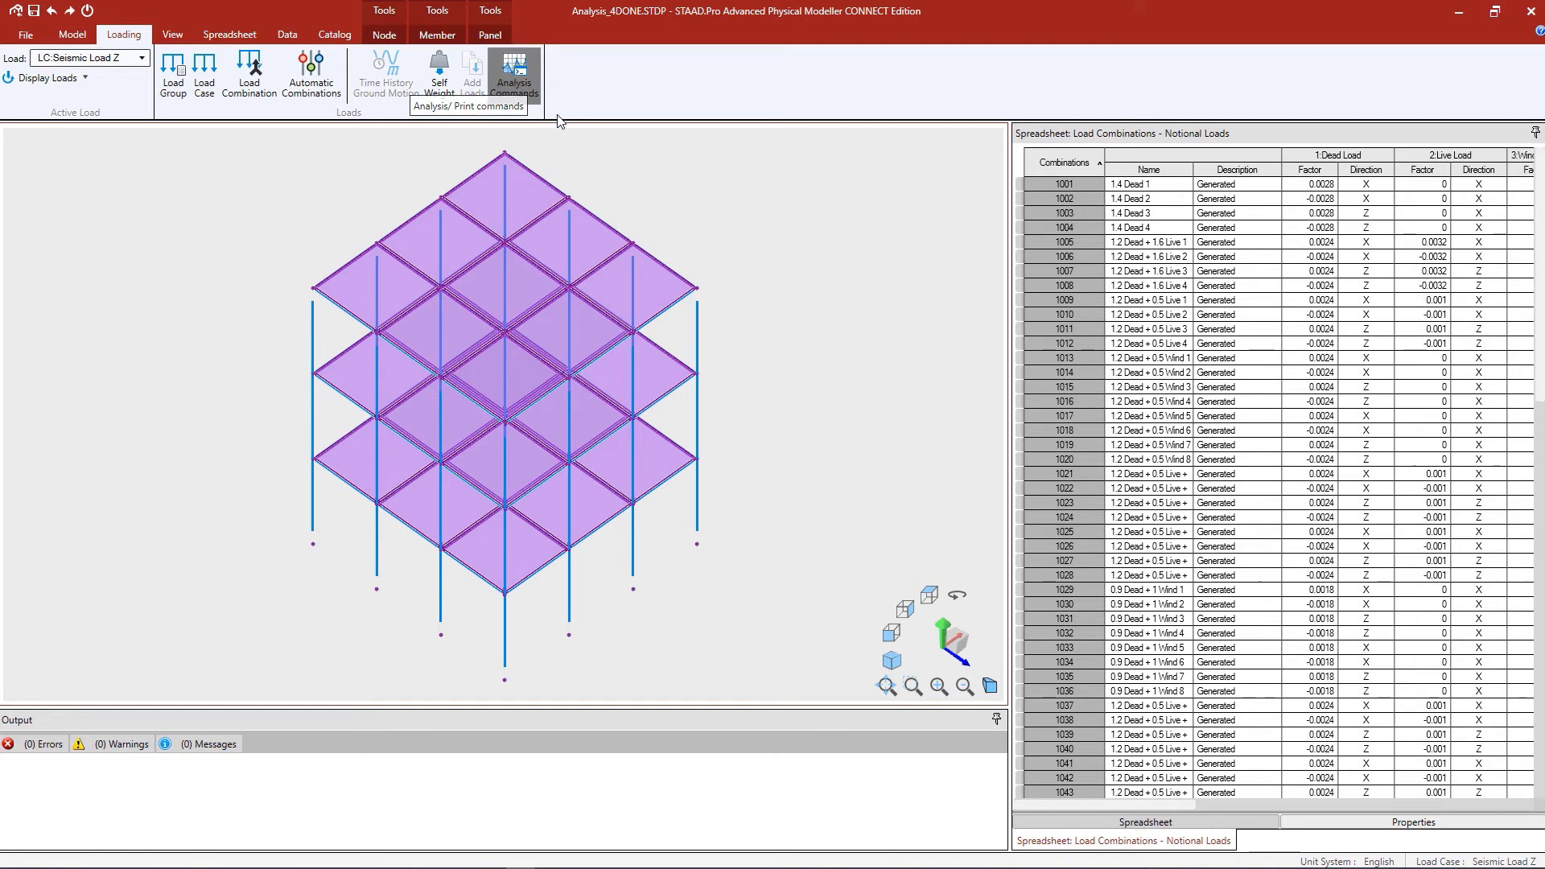
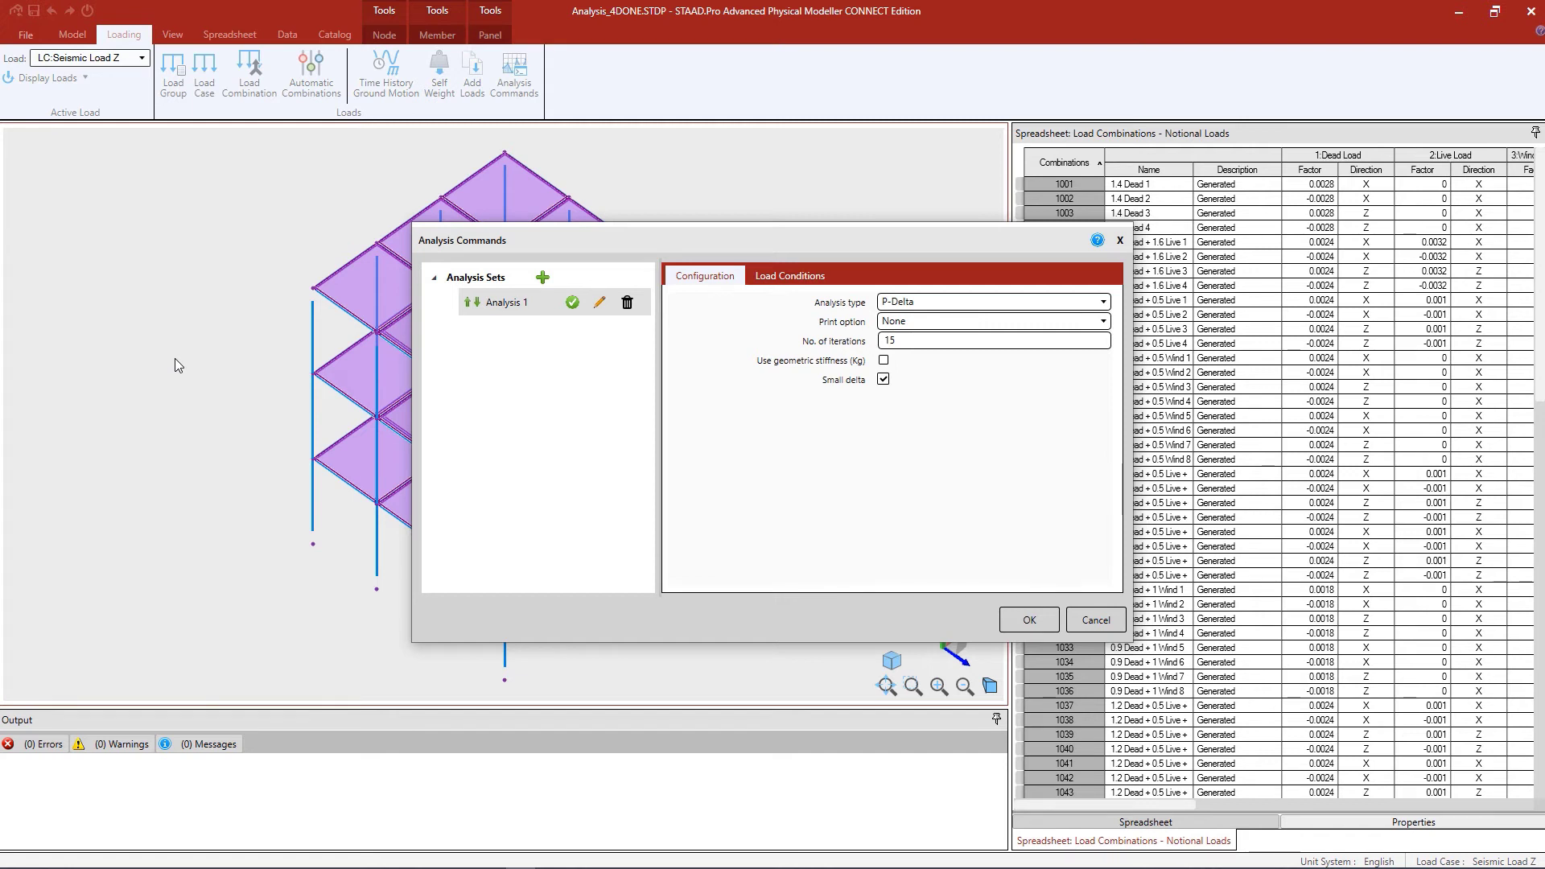
pyautogui.click(520, 291)
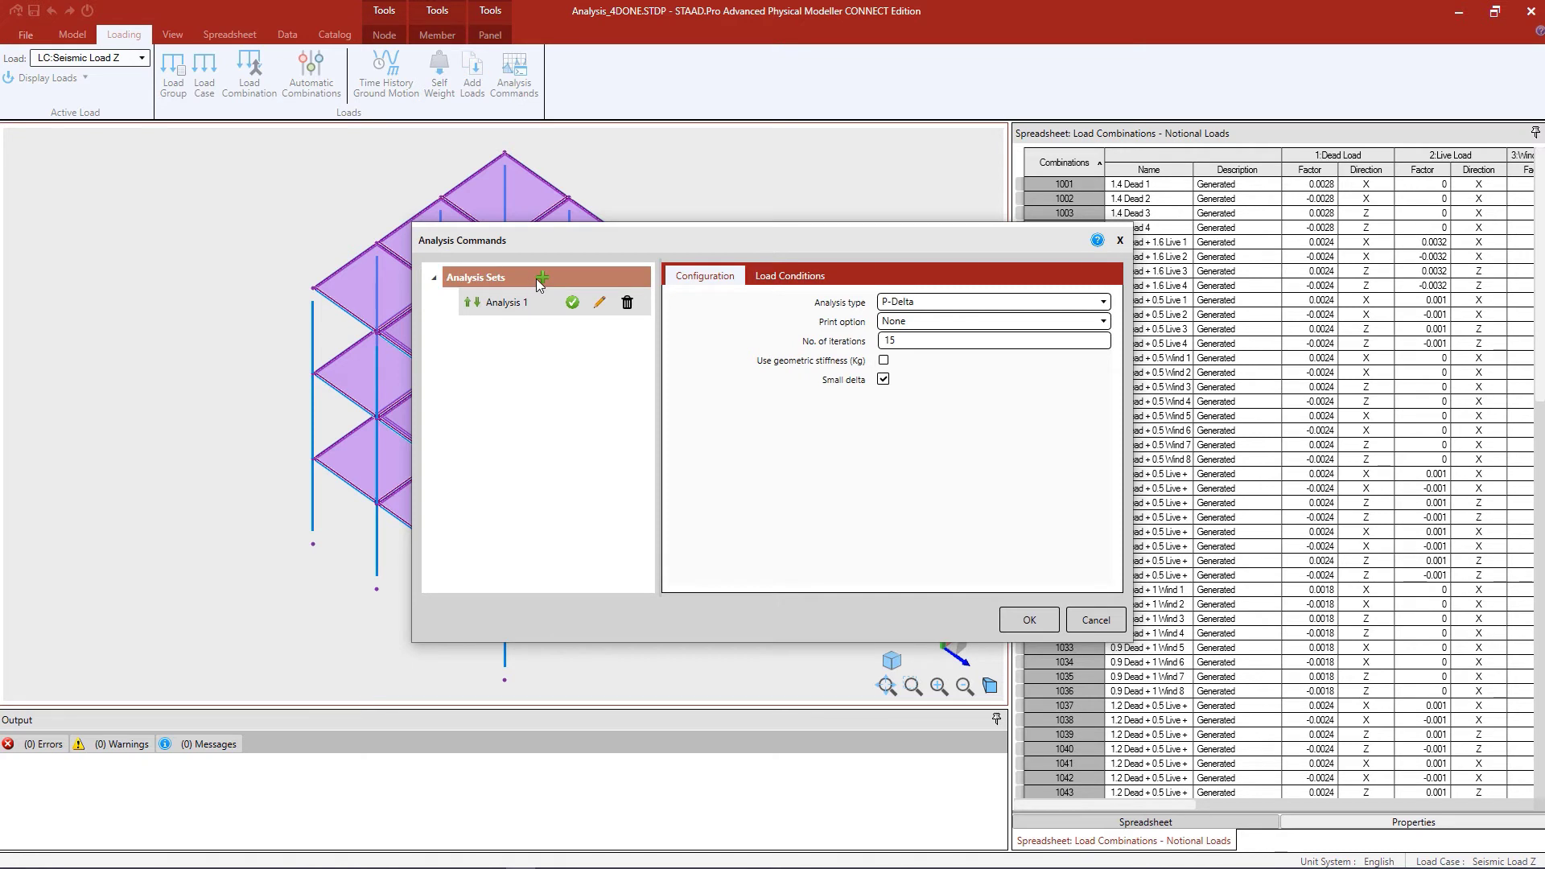
pyautogui.click(543, 278)
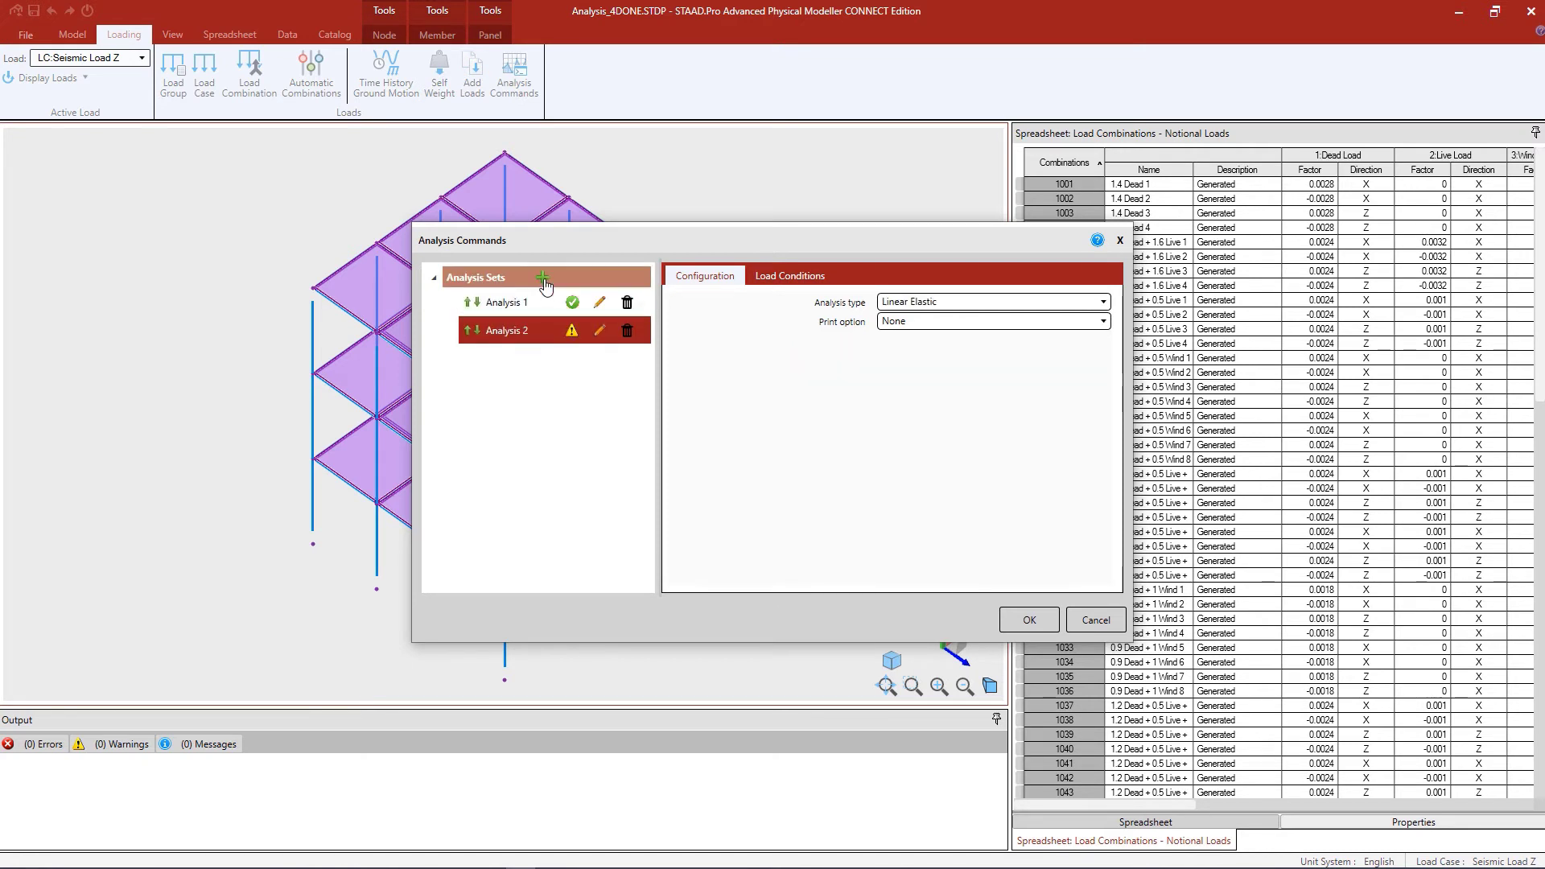
pyautogui.click(542, 277)
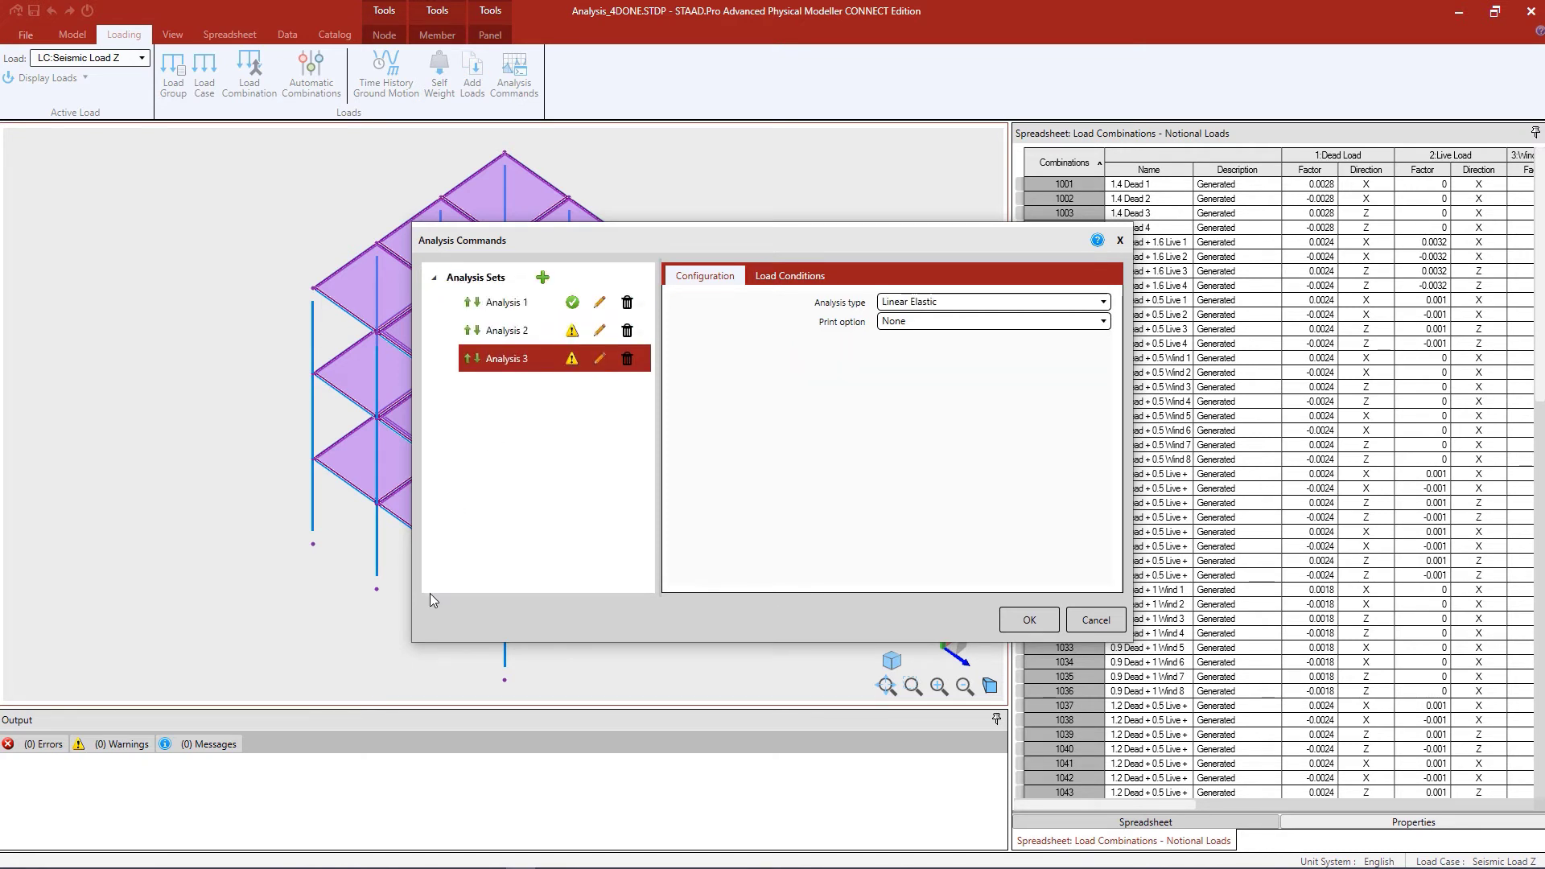
pyautogui.click(468, 331)
pyautogui.click(467, 361)
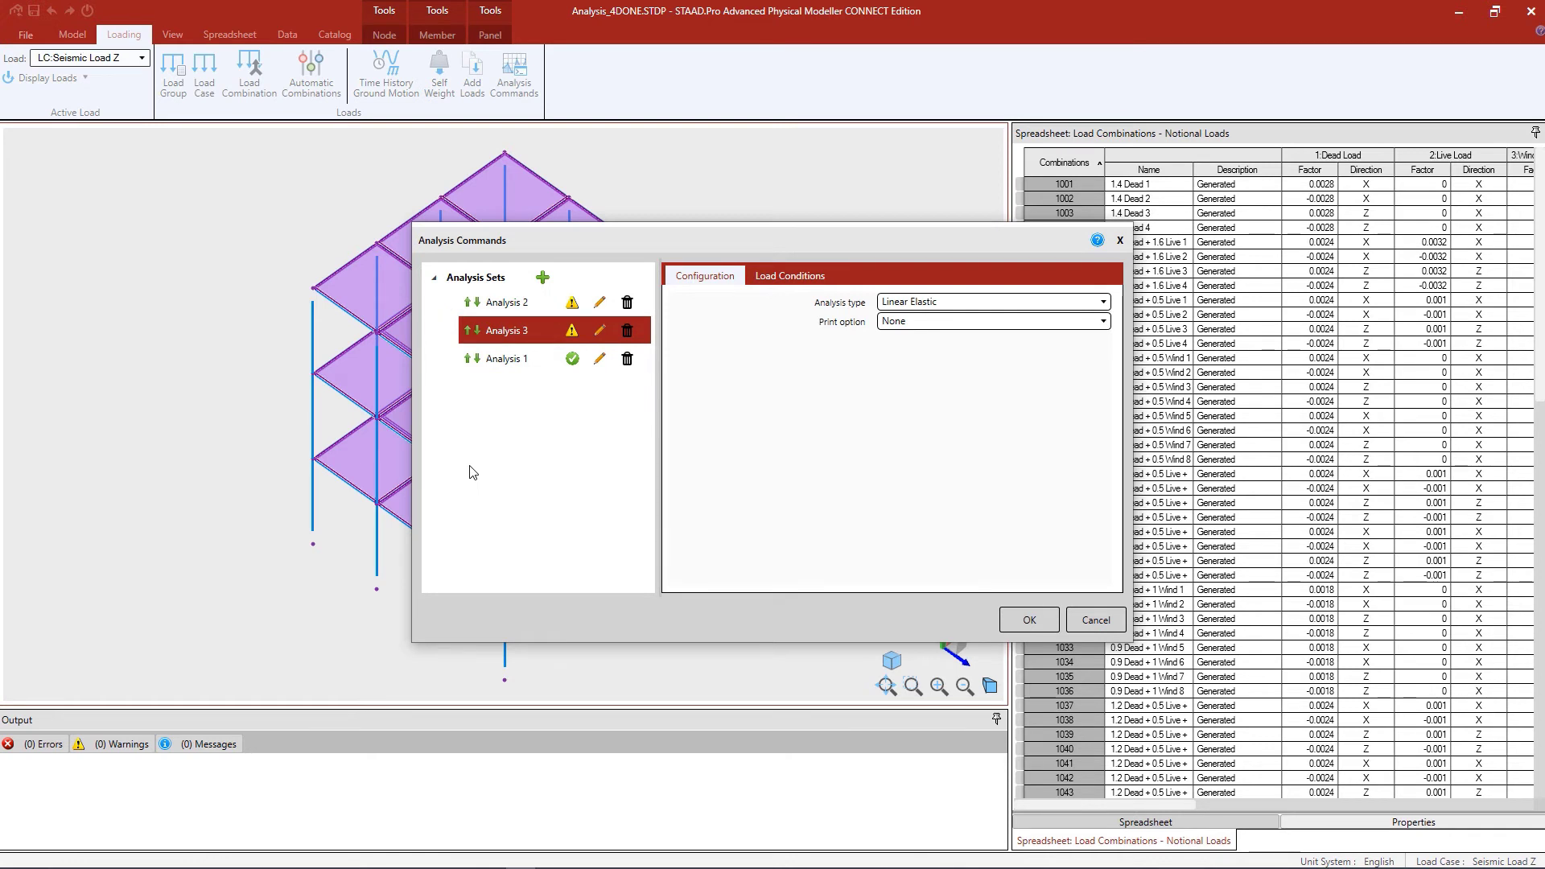
# Assign Seismic Load X to the Analysis 2 set and Seismic Load Z to the Analysis 3 set
pyautogui.click(509, 336)
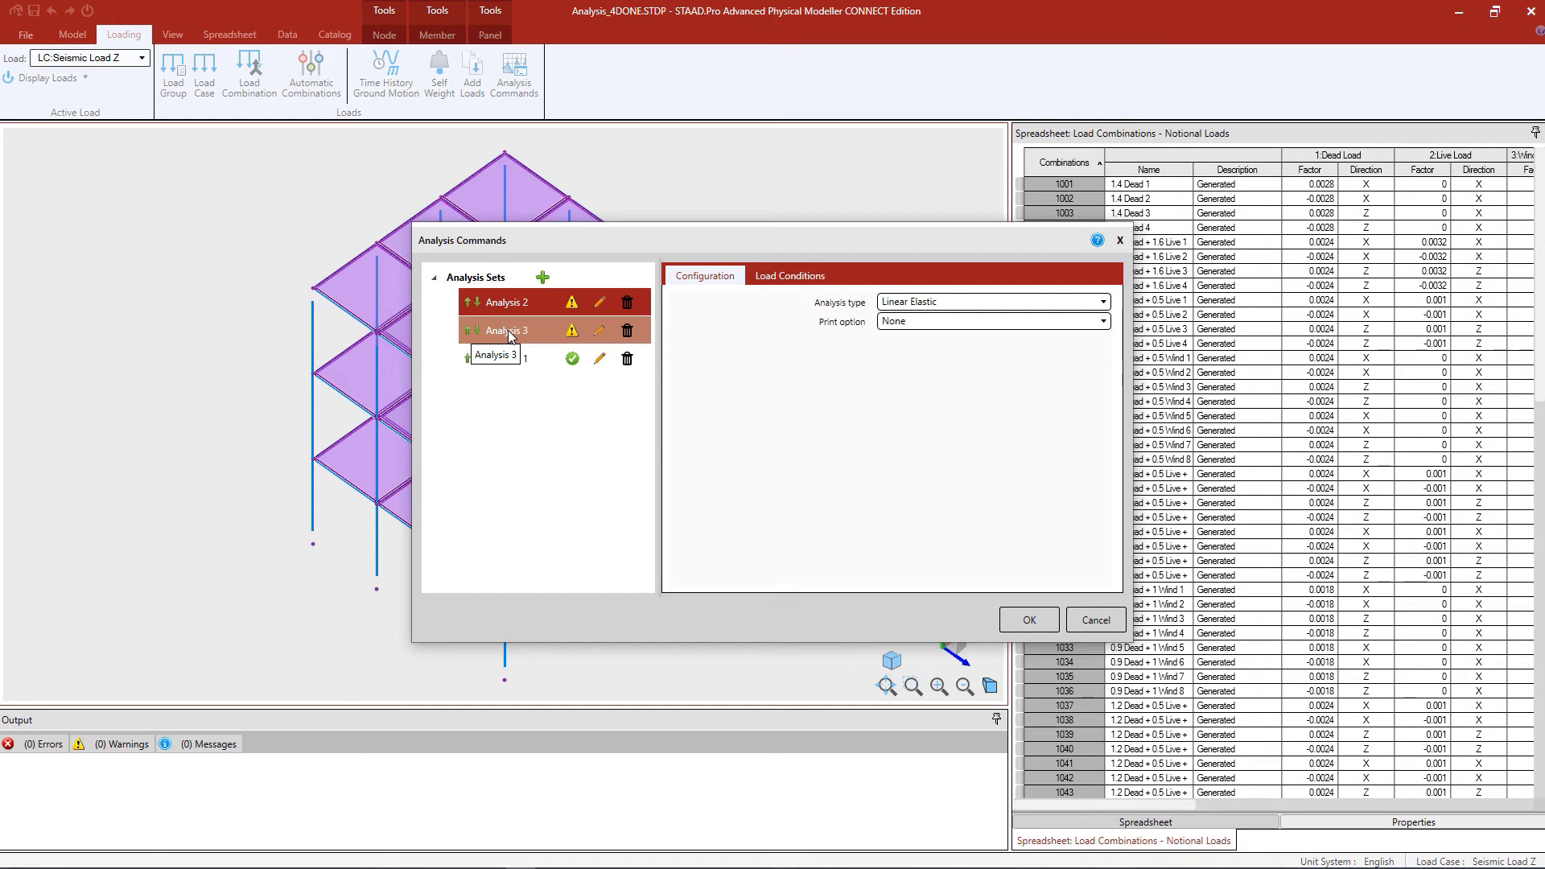
pyautogui.click(503, 304)
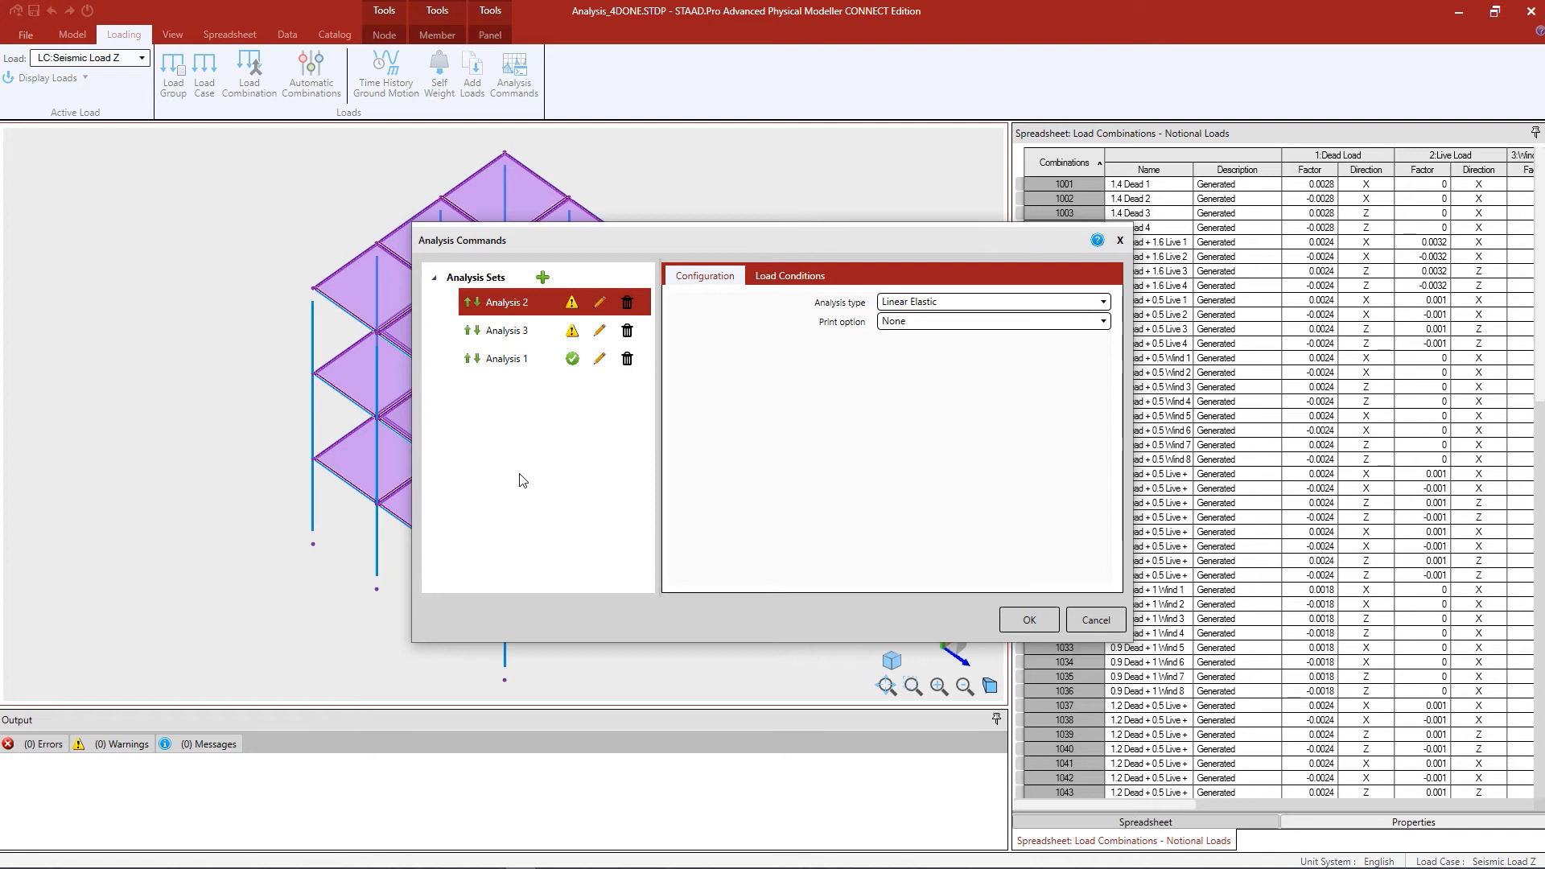
pyautogui.click(809, 276)
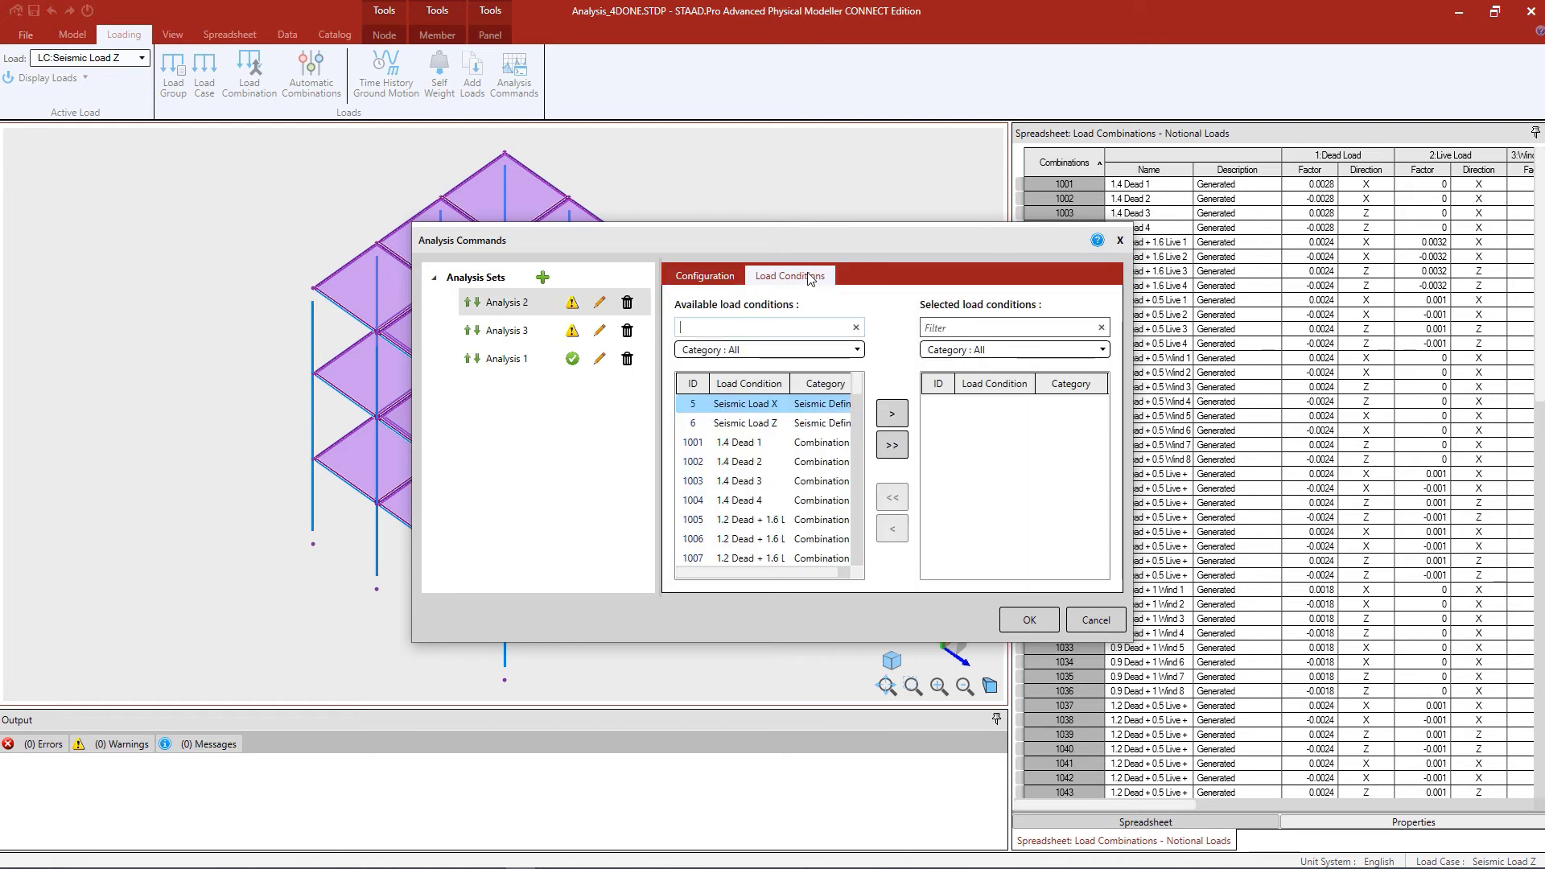
pyautogui.click(744, 403)
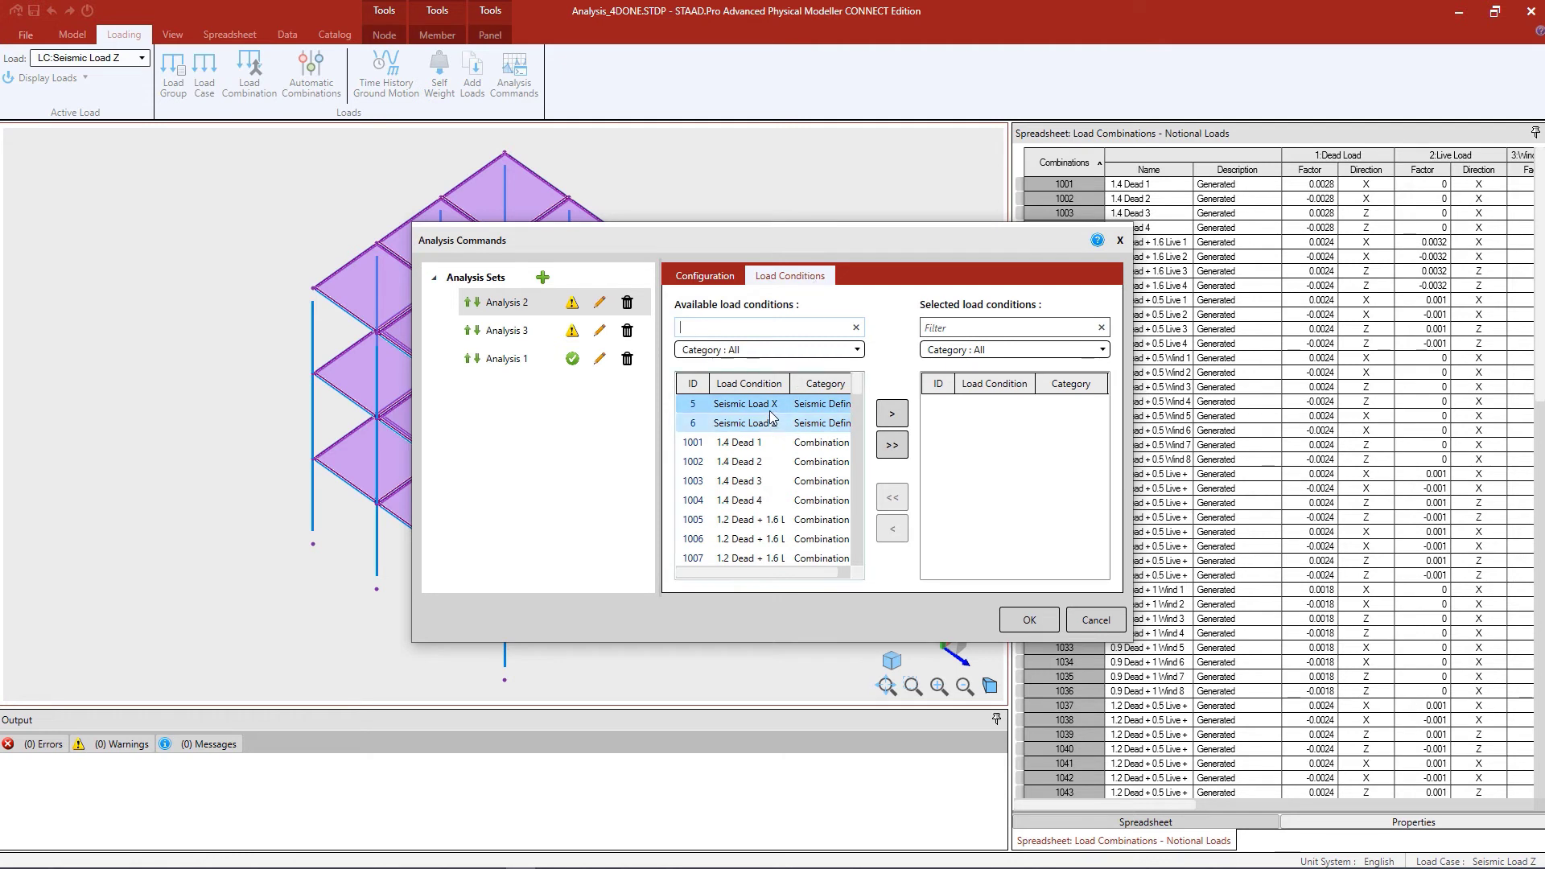
pyautogui.click(889, 415)
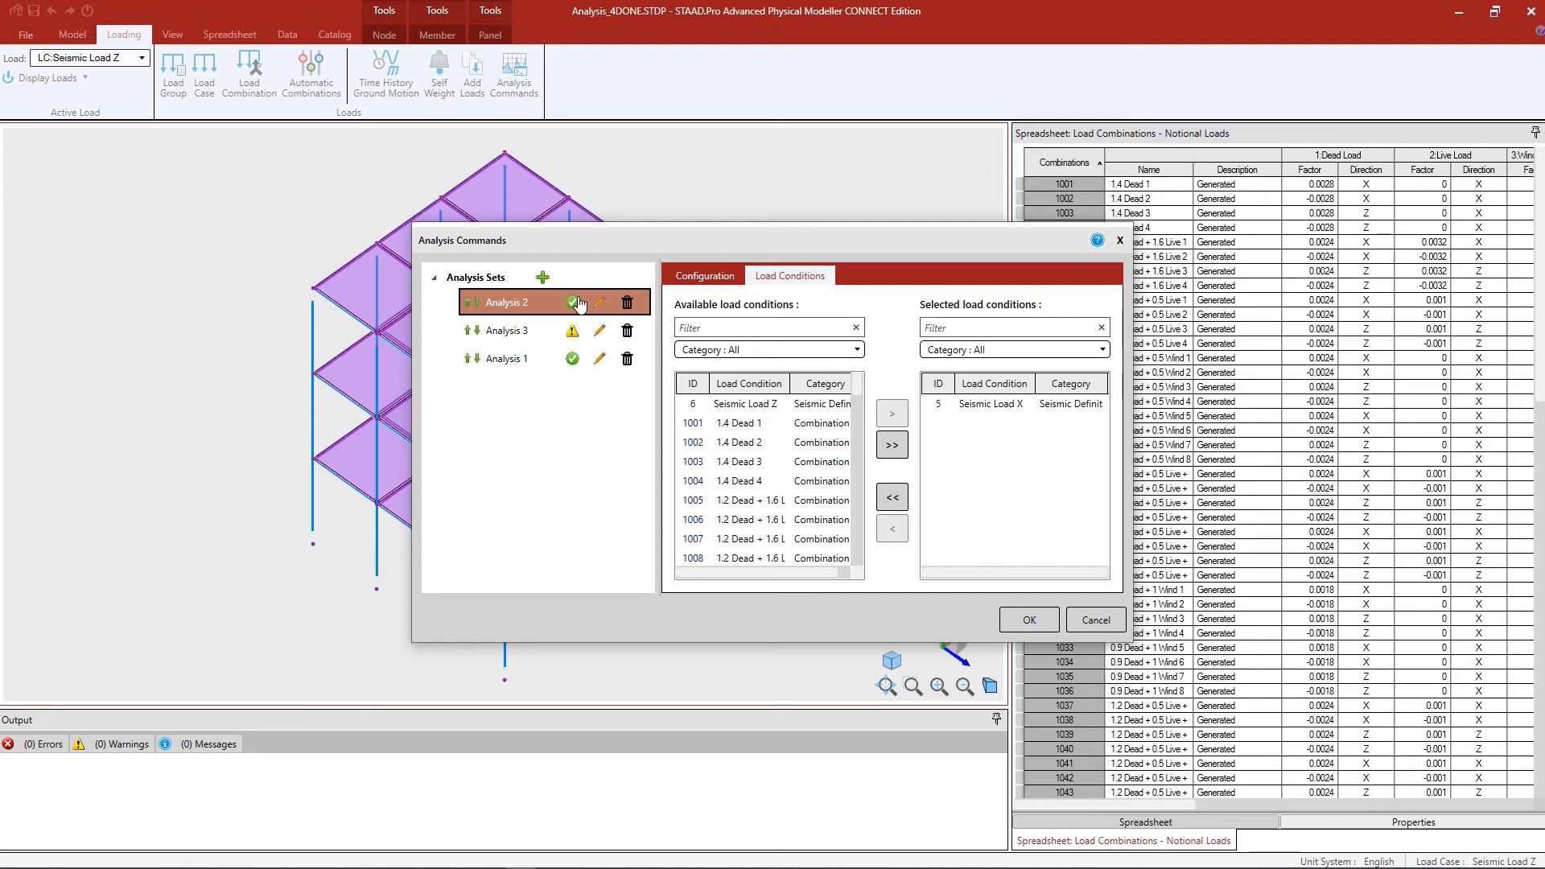
pyautogui.click(557, 333)
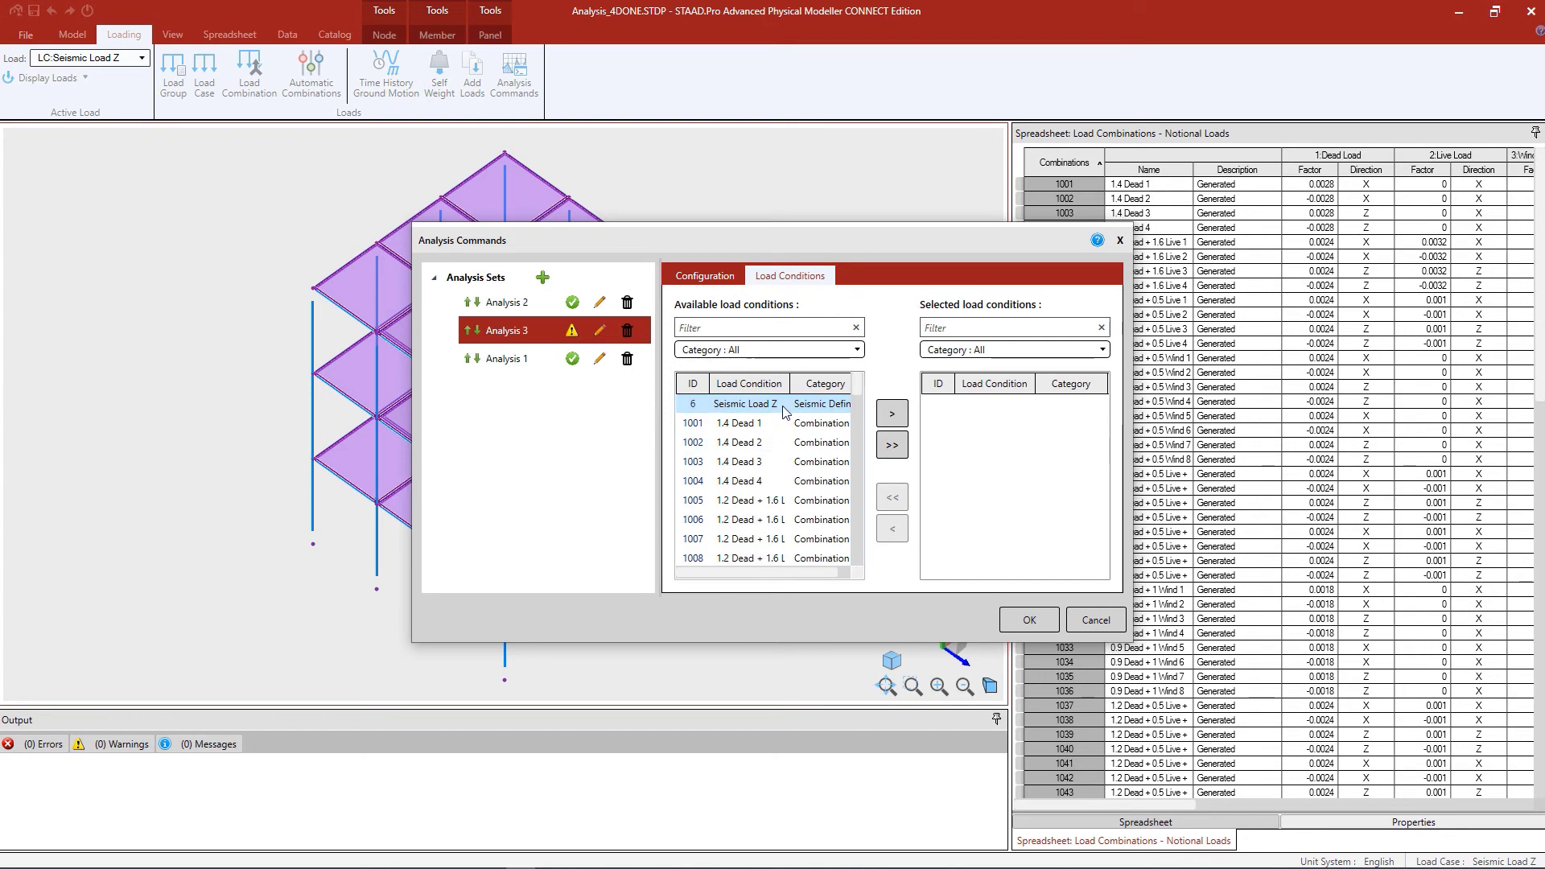
pyautogui.click(891, 412)
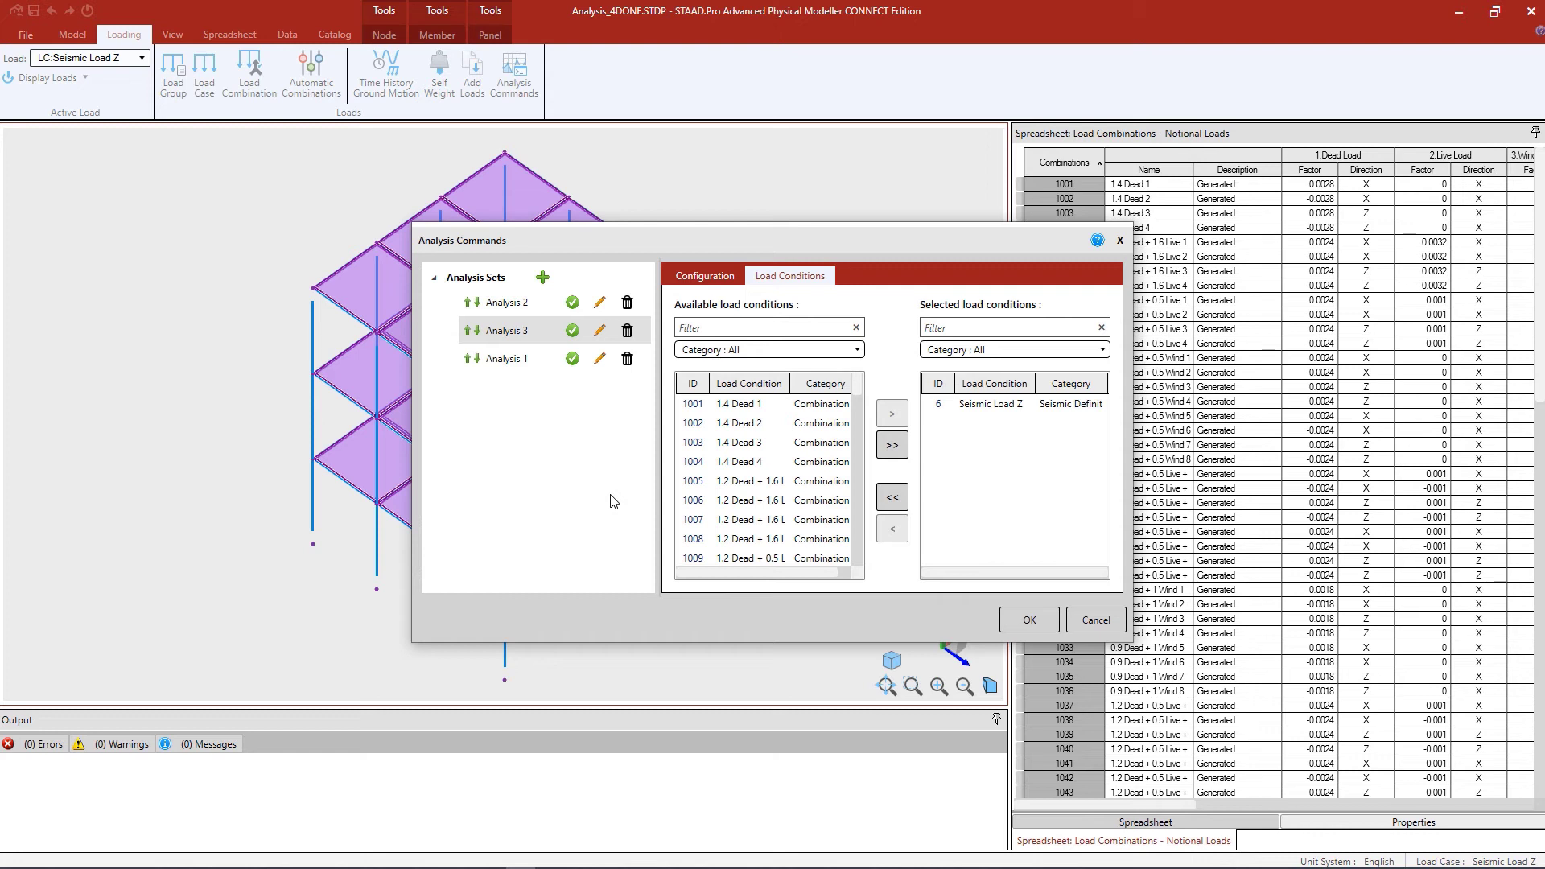
# Set Analysis 1 to the AISC Direct analysis type with 15 iterations
pyautogui.click(518, 367)
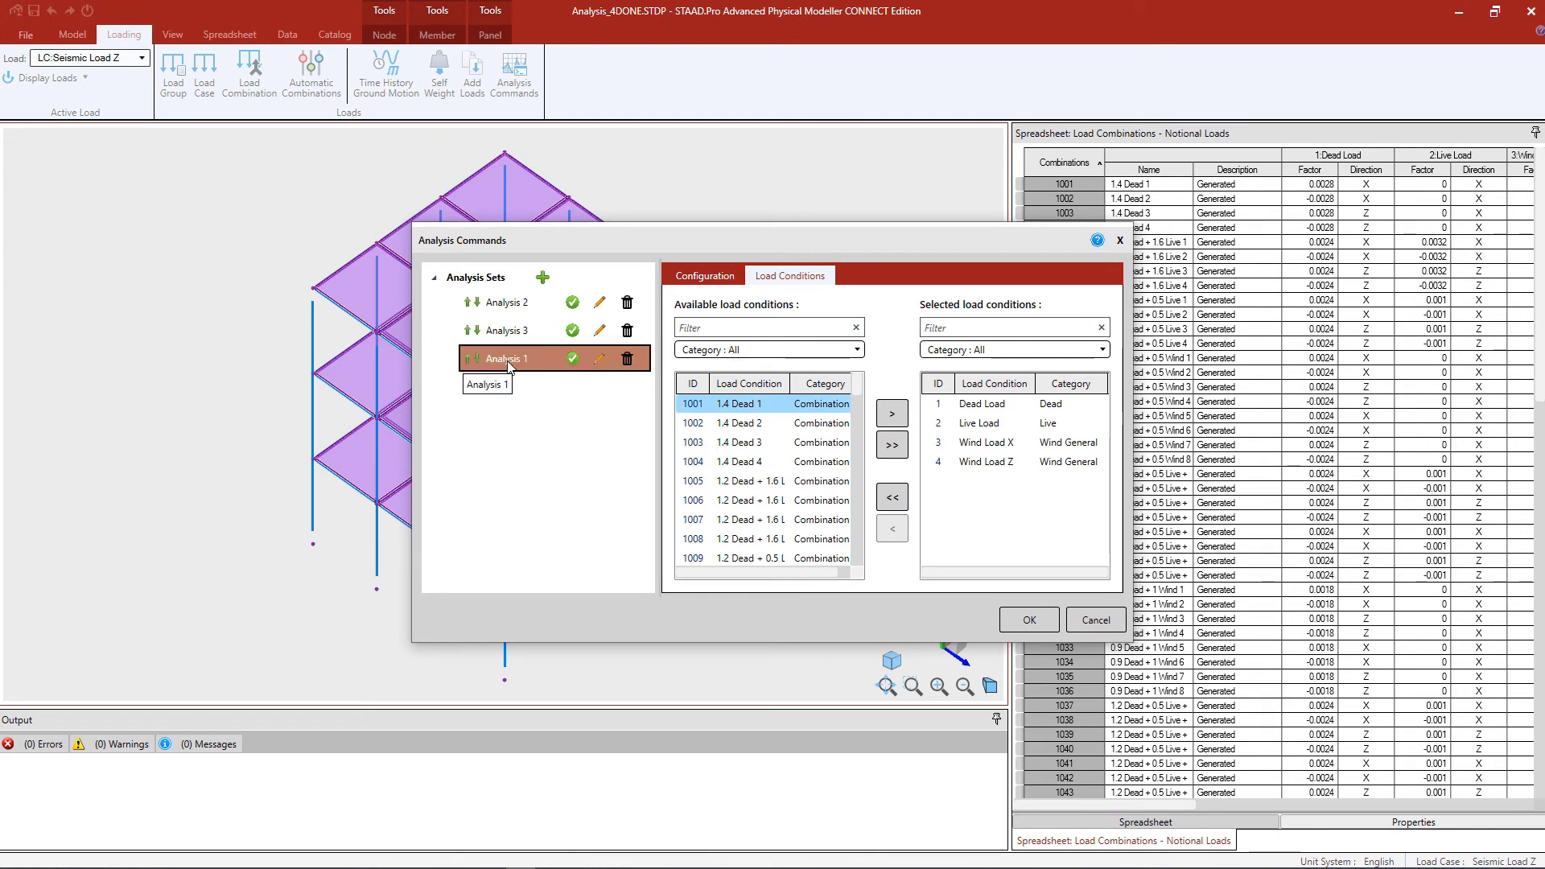
pyautogui.click(705, 275)
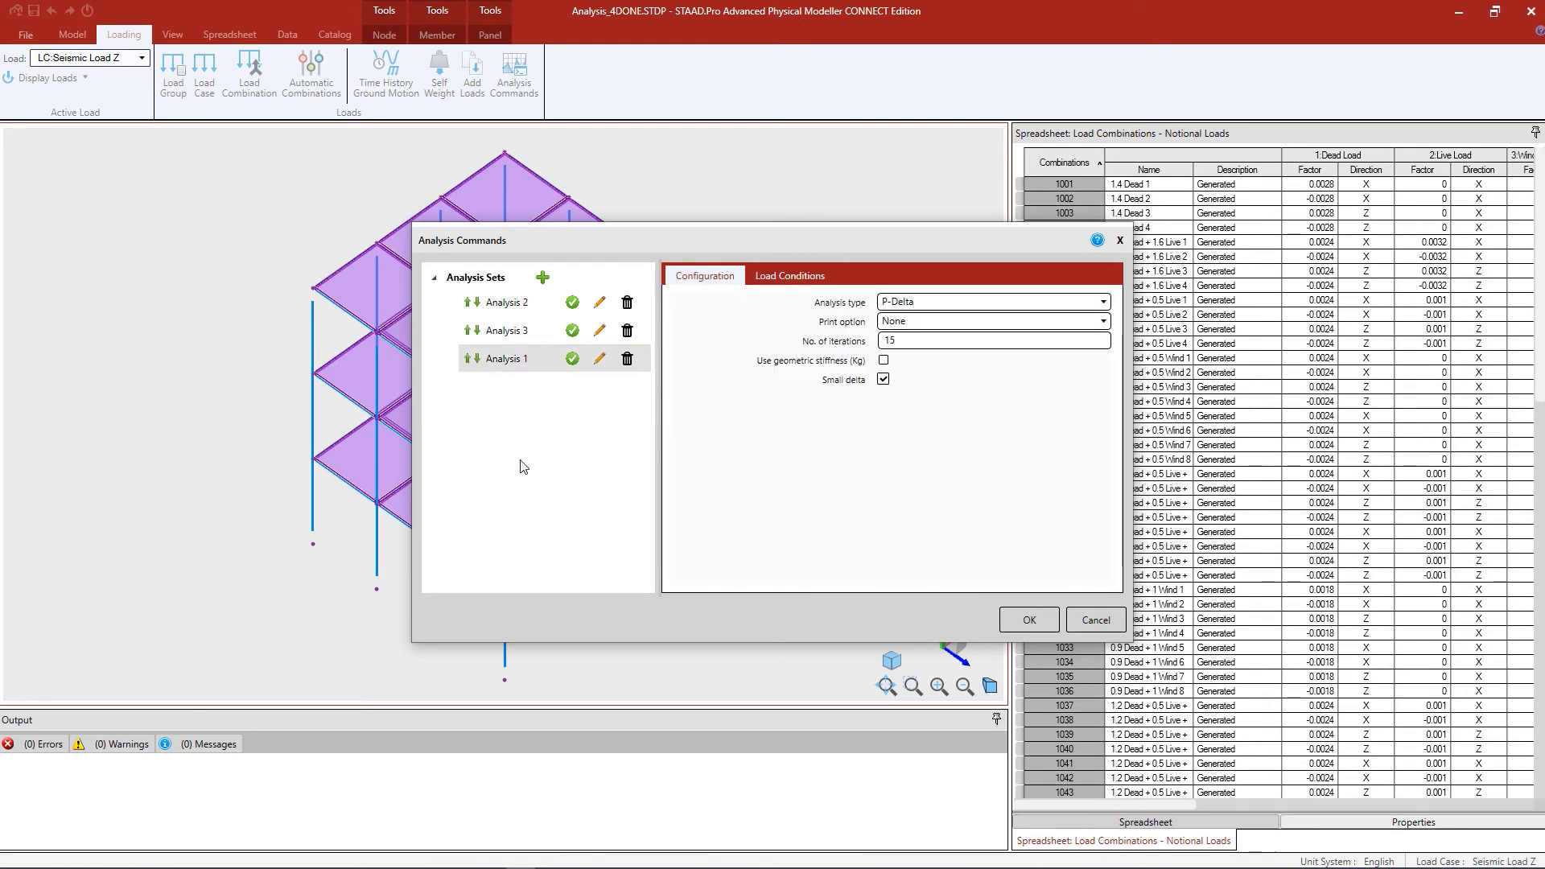
pyautogui.click(954, 303)
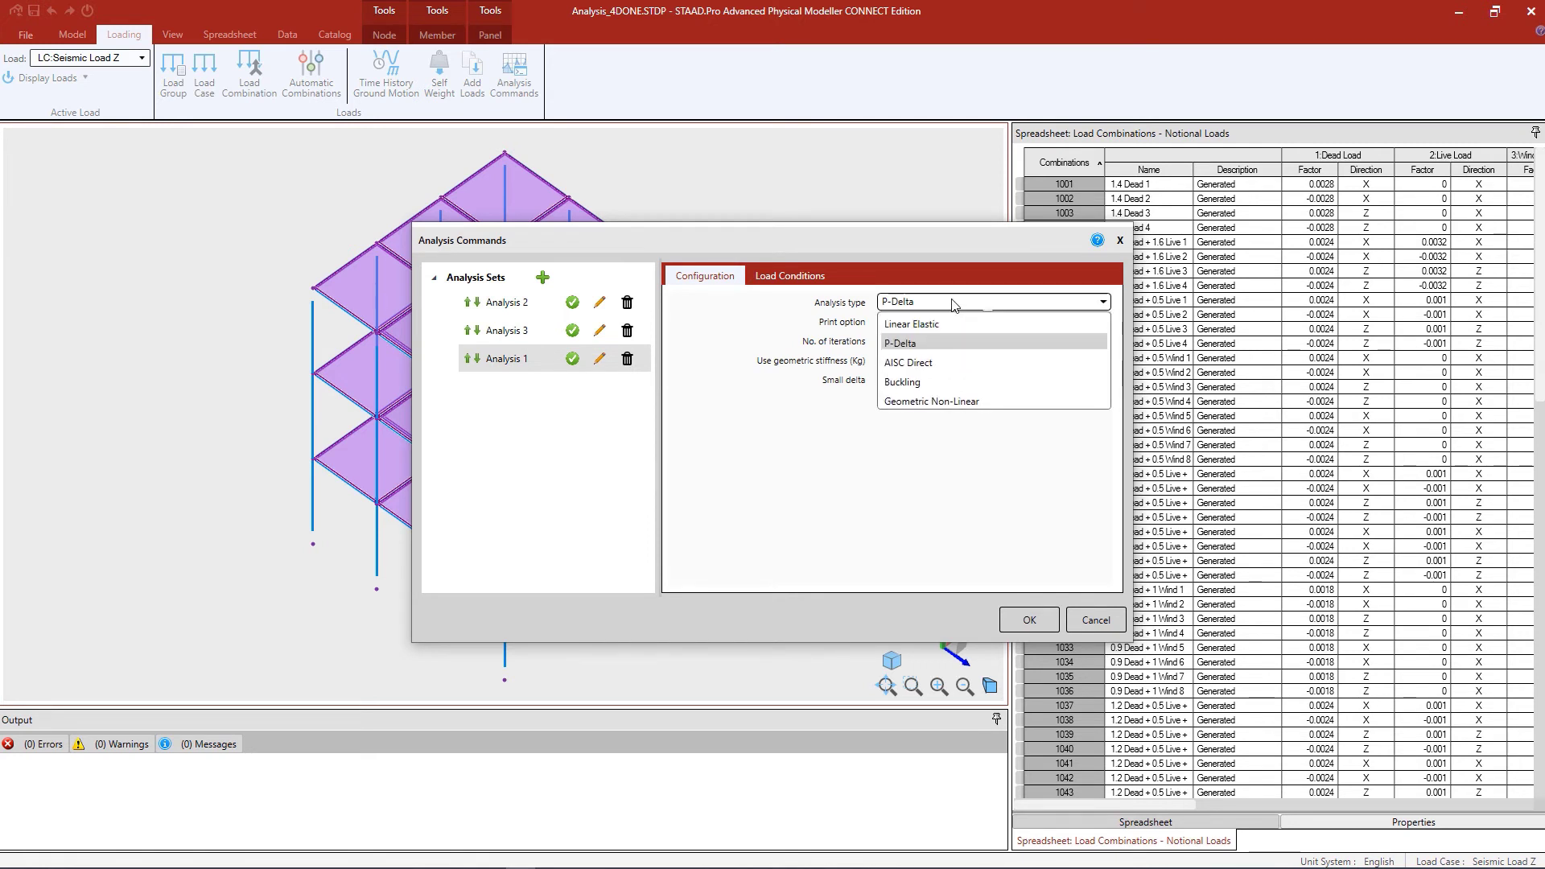
pyautogui.click(907, 364)
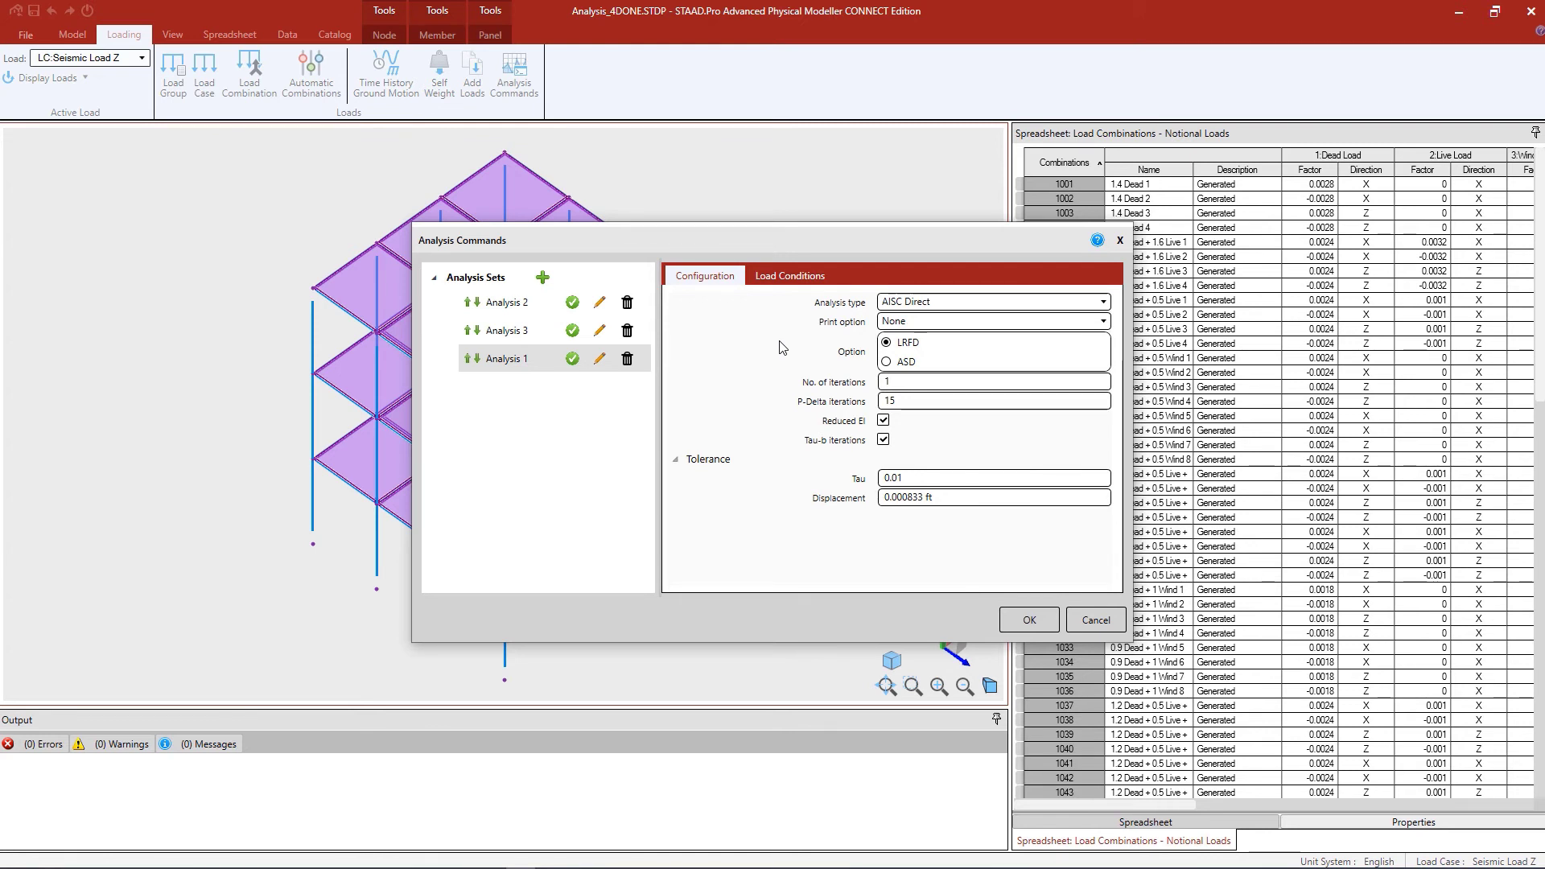
pyautogui.click(936, 376)
pyautogui.write('5')
pyautogui.click(494, 481)
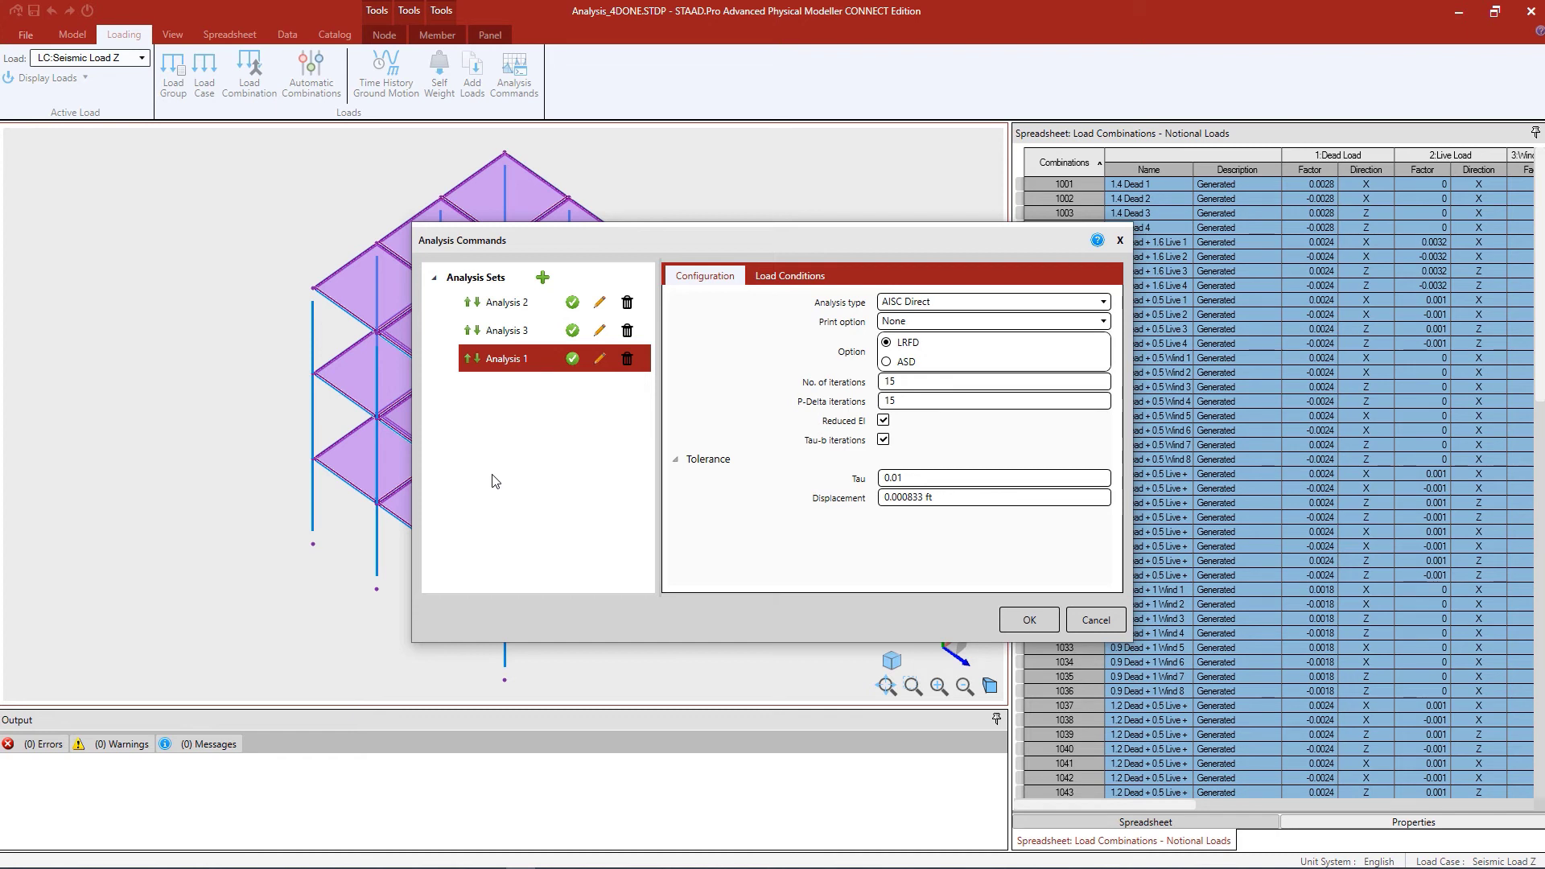
# Add all remaining available load combinations to Analysis 1's selected load conditions and accept the analysis commands
pyautogui.click(797, 278)
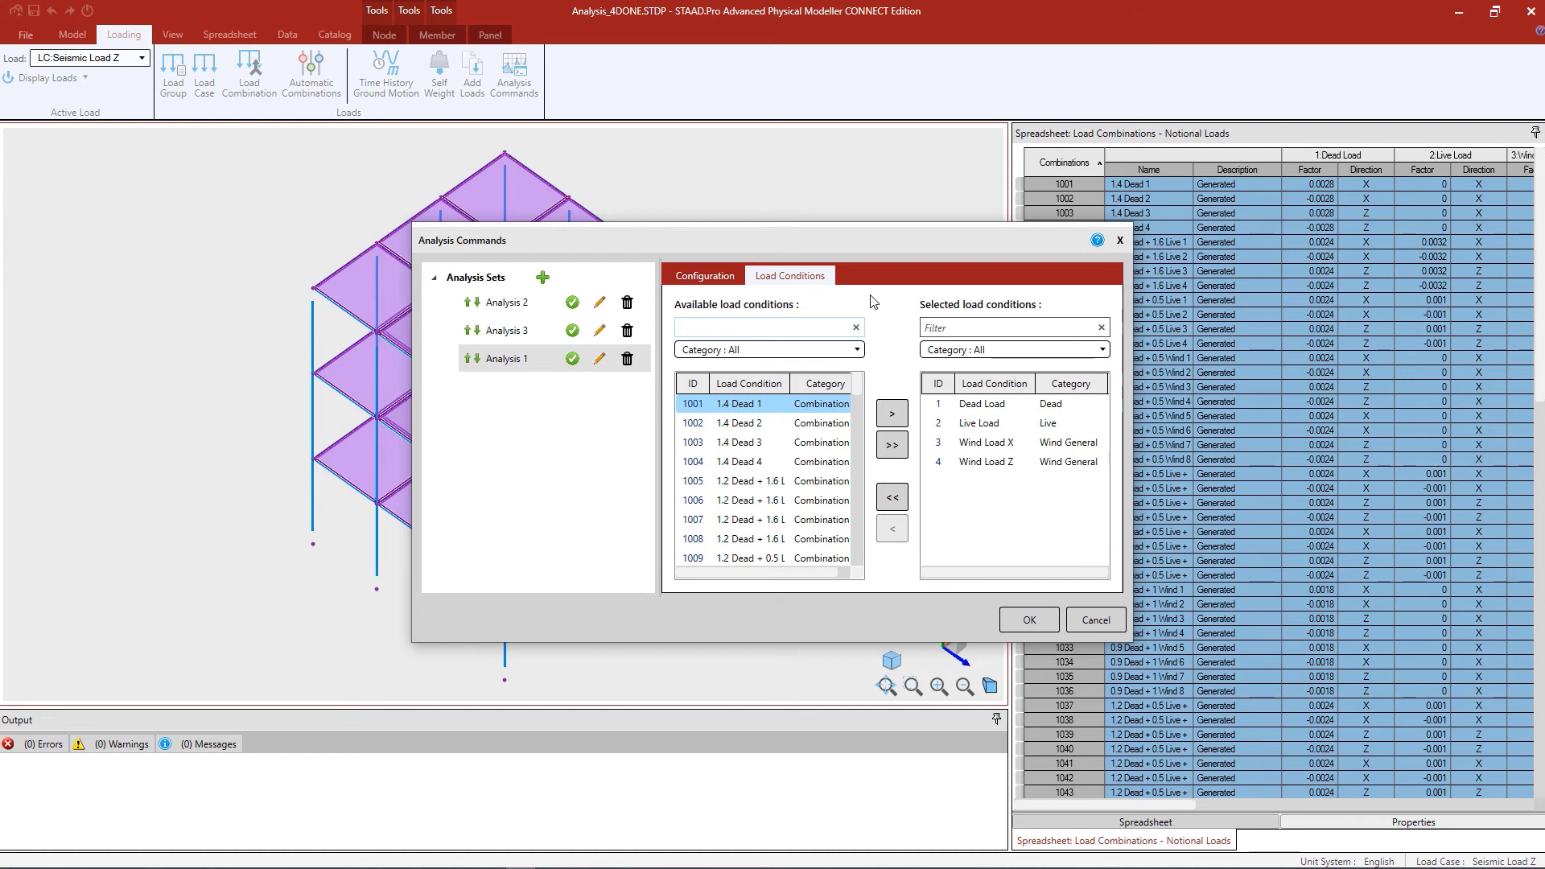
pyautogui.click(963, 406)
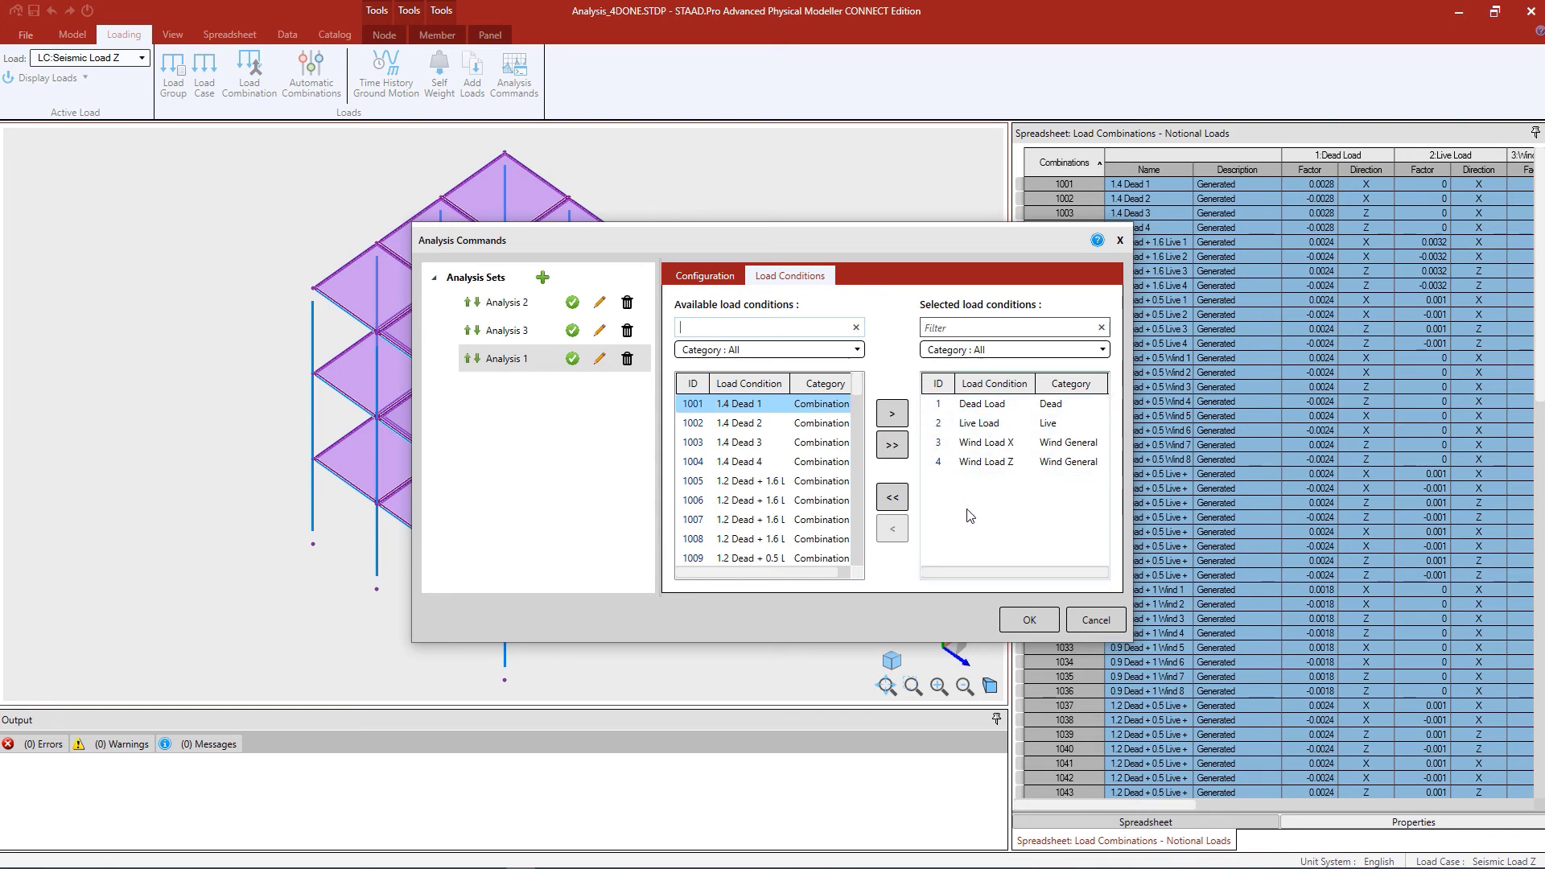
pyautogui.click(897, 446)
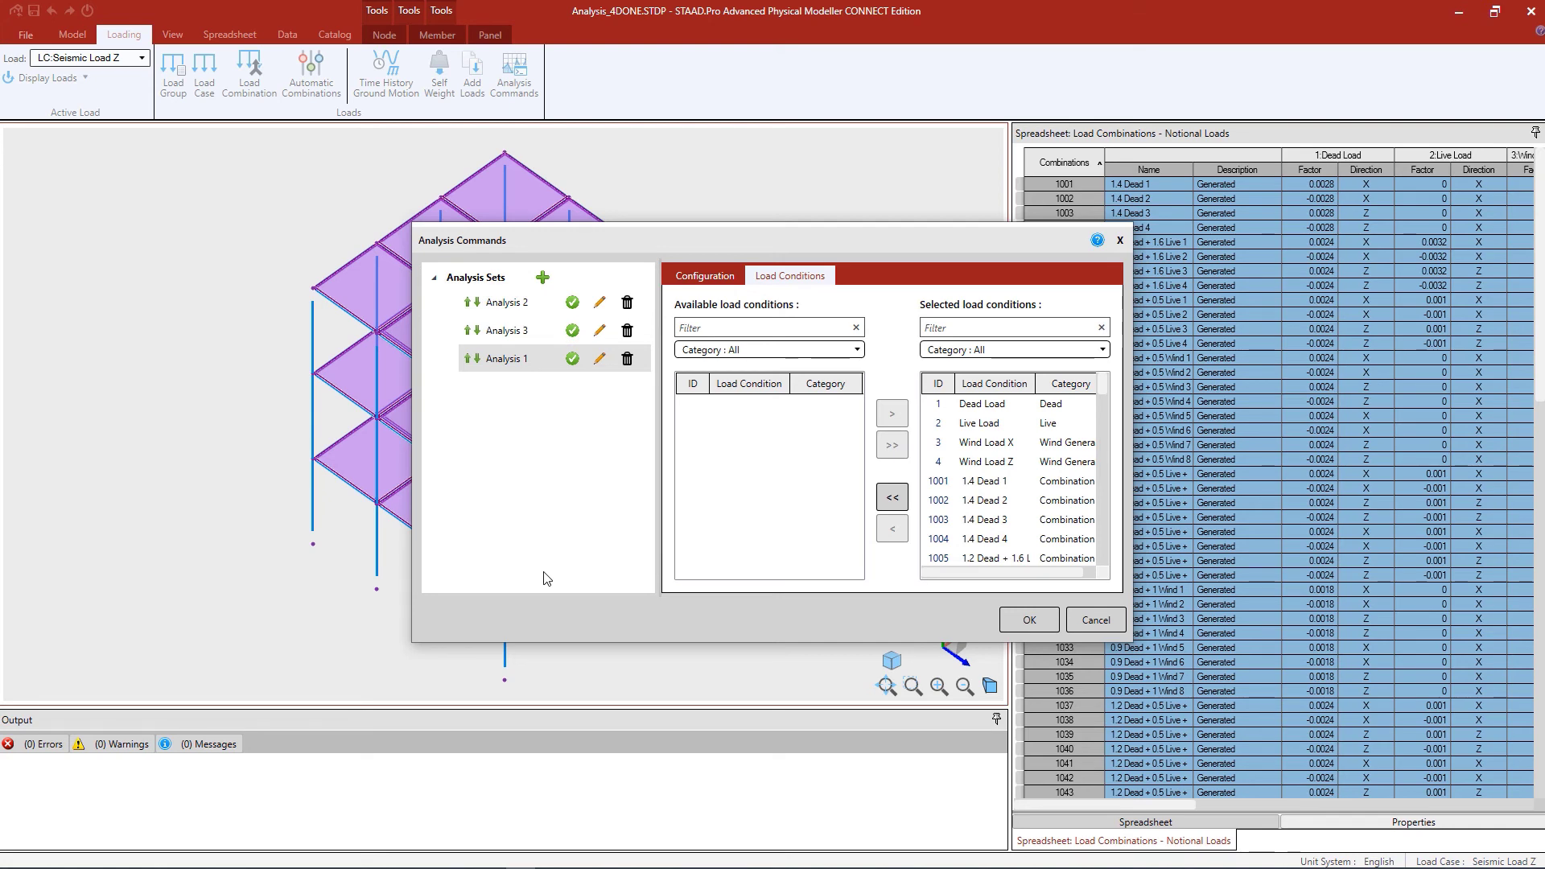
pyautogui.click(1027, 619)
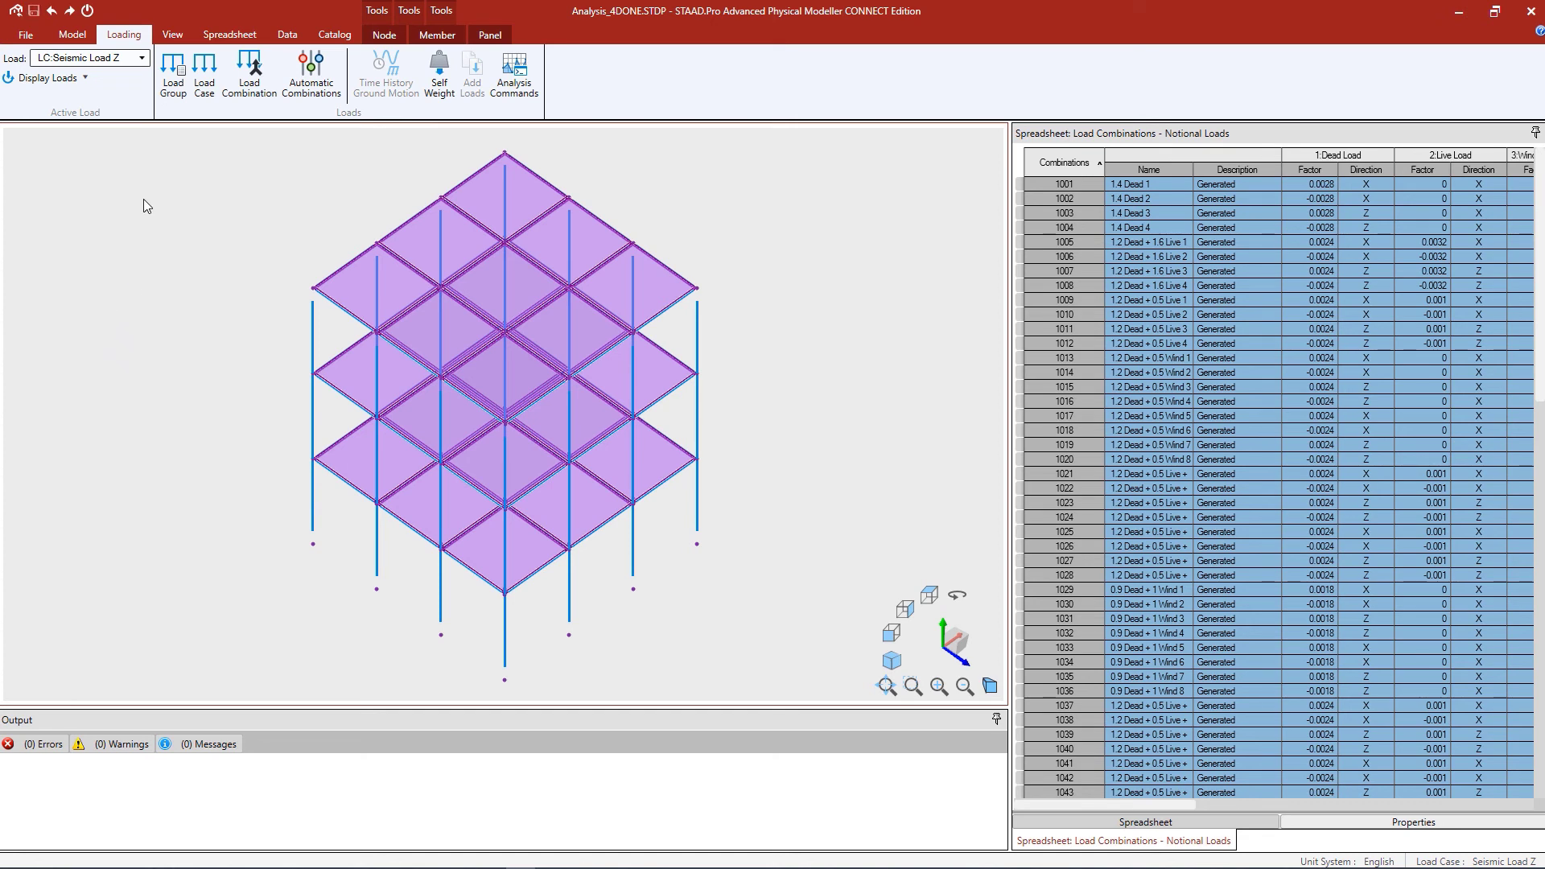
# Generate the analytical model from the physical model and close the Physical Modeller to return to STAAD.Pro
pyautogui.click(78, 34)
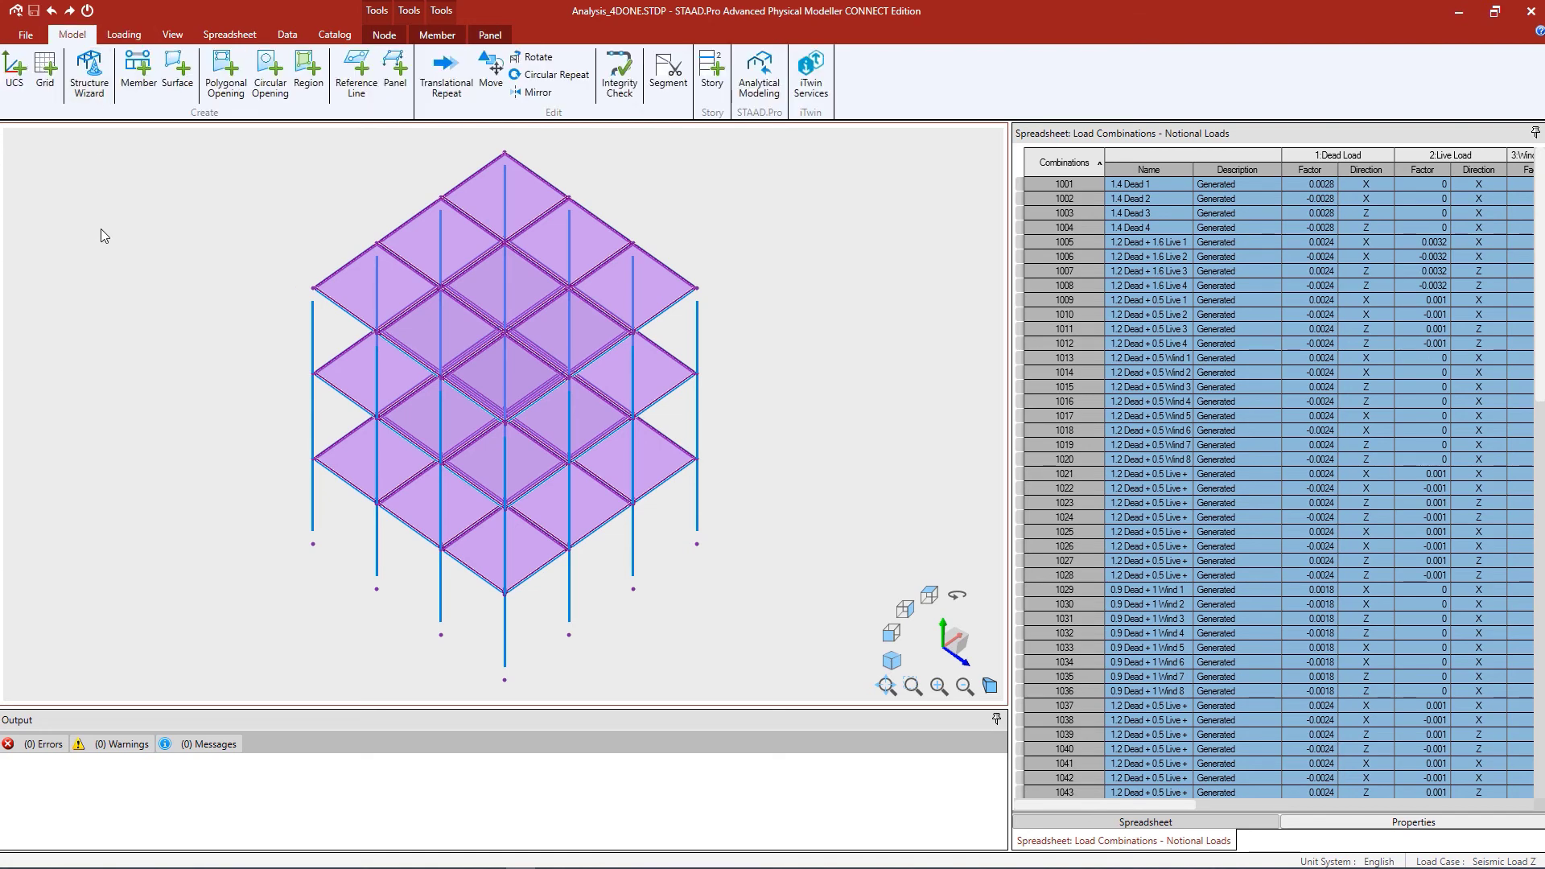
pyautogui.click(777, 97)
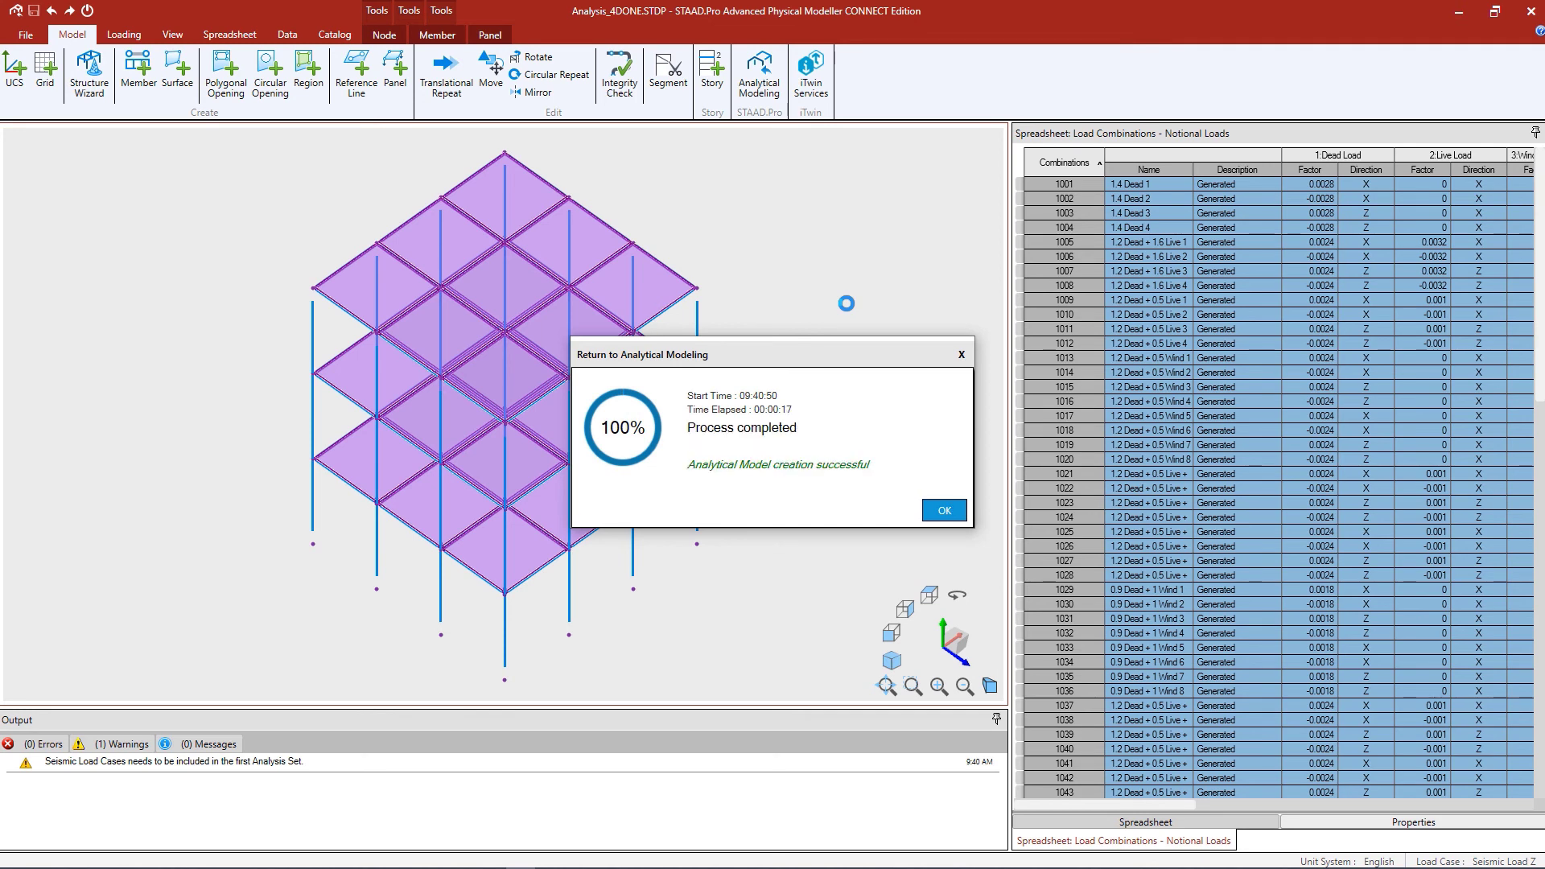
pyautogui.click(941, 510)
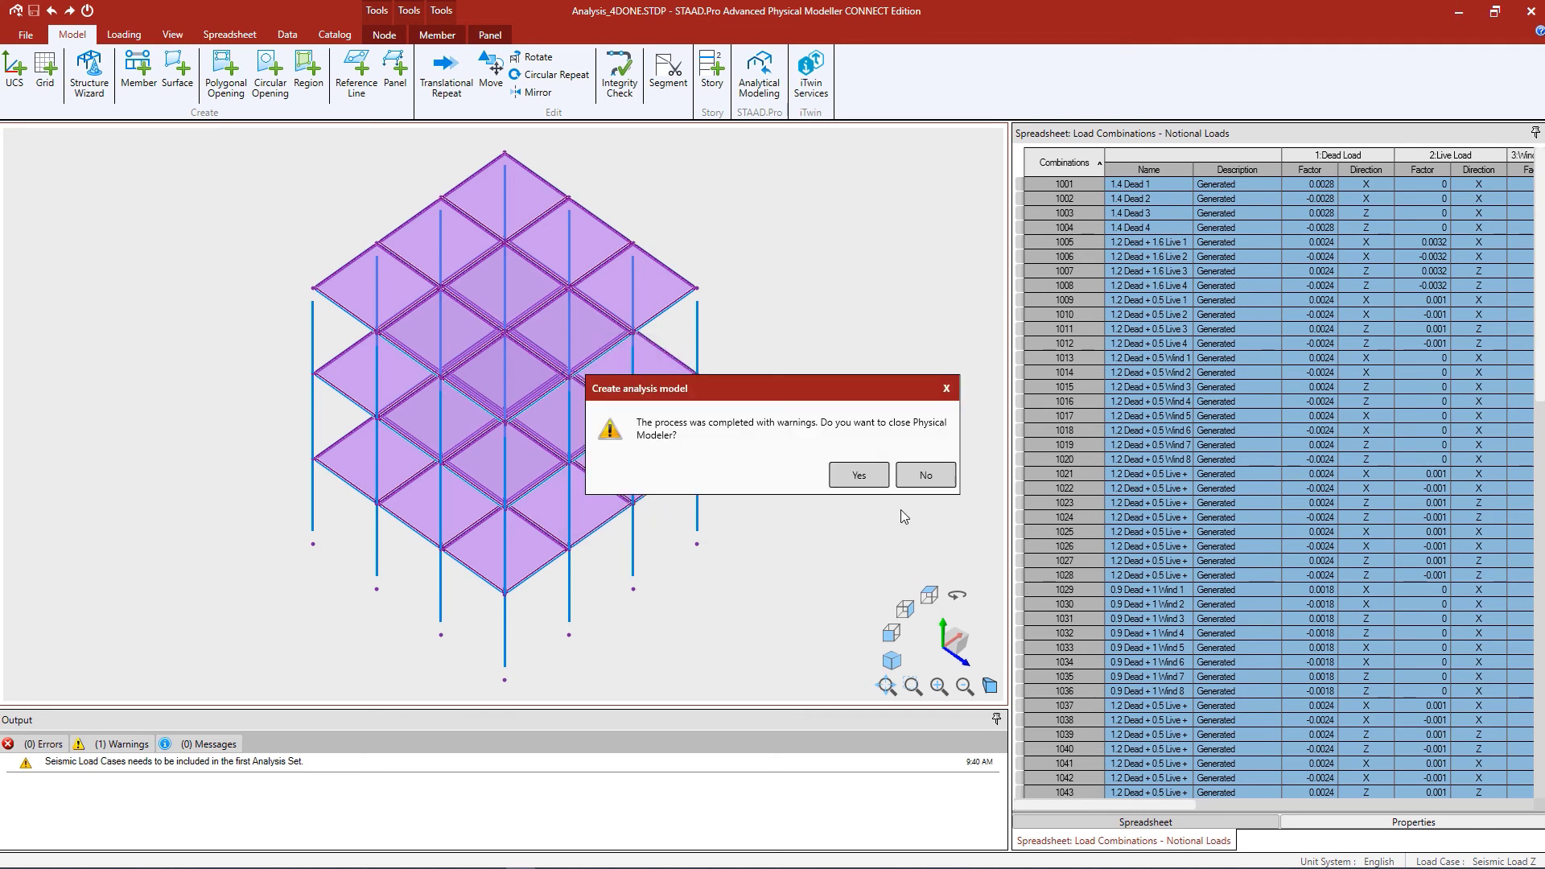
pyautogui.click(861, 477)
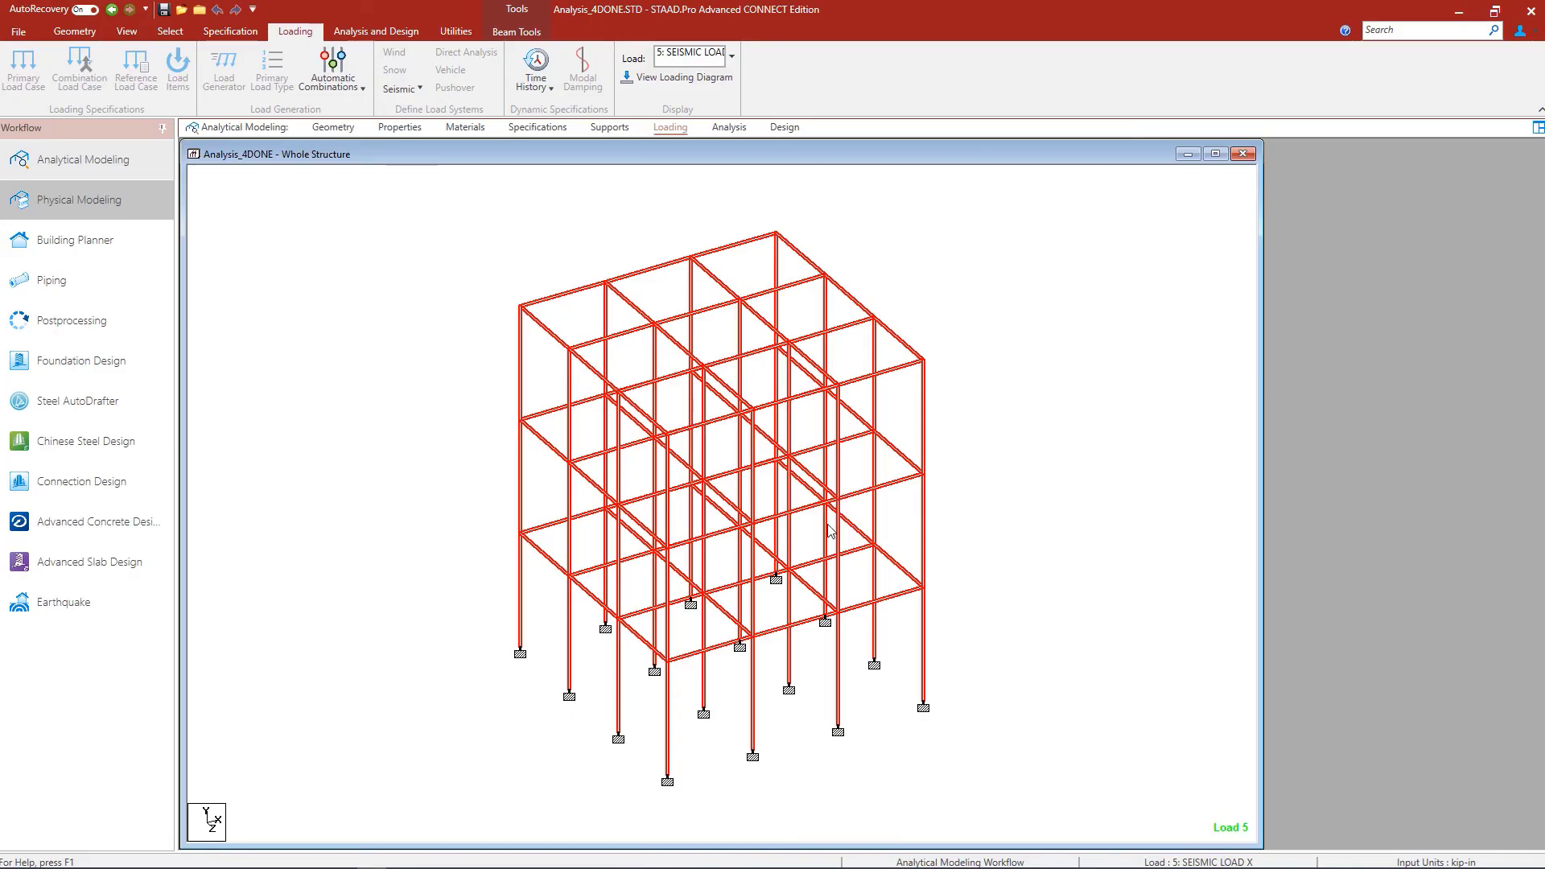
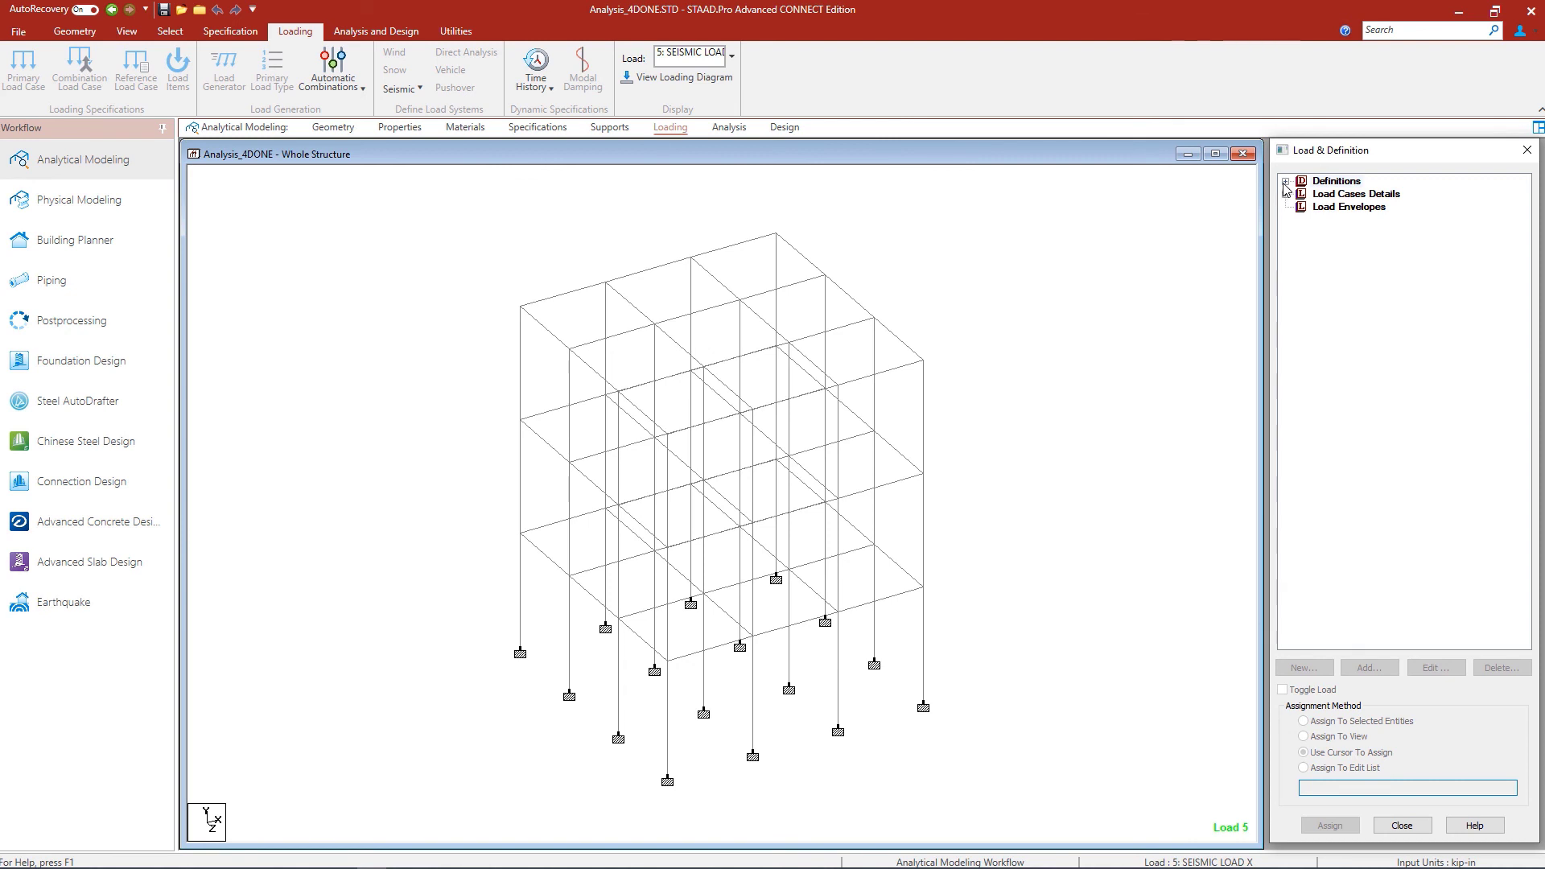
# Inspect the beams assigned to the FLEX 1 and AXIAL direct analysis definitions and the load items within load case 1001, 1.4 DEAD 1
pyautogui.click(1285, 181)
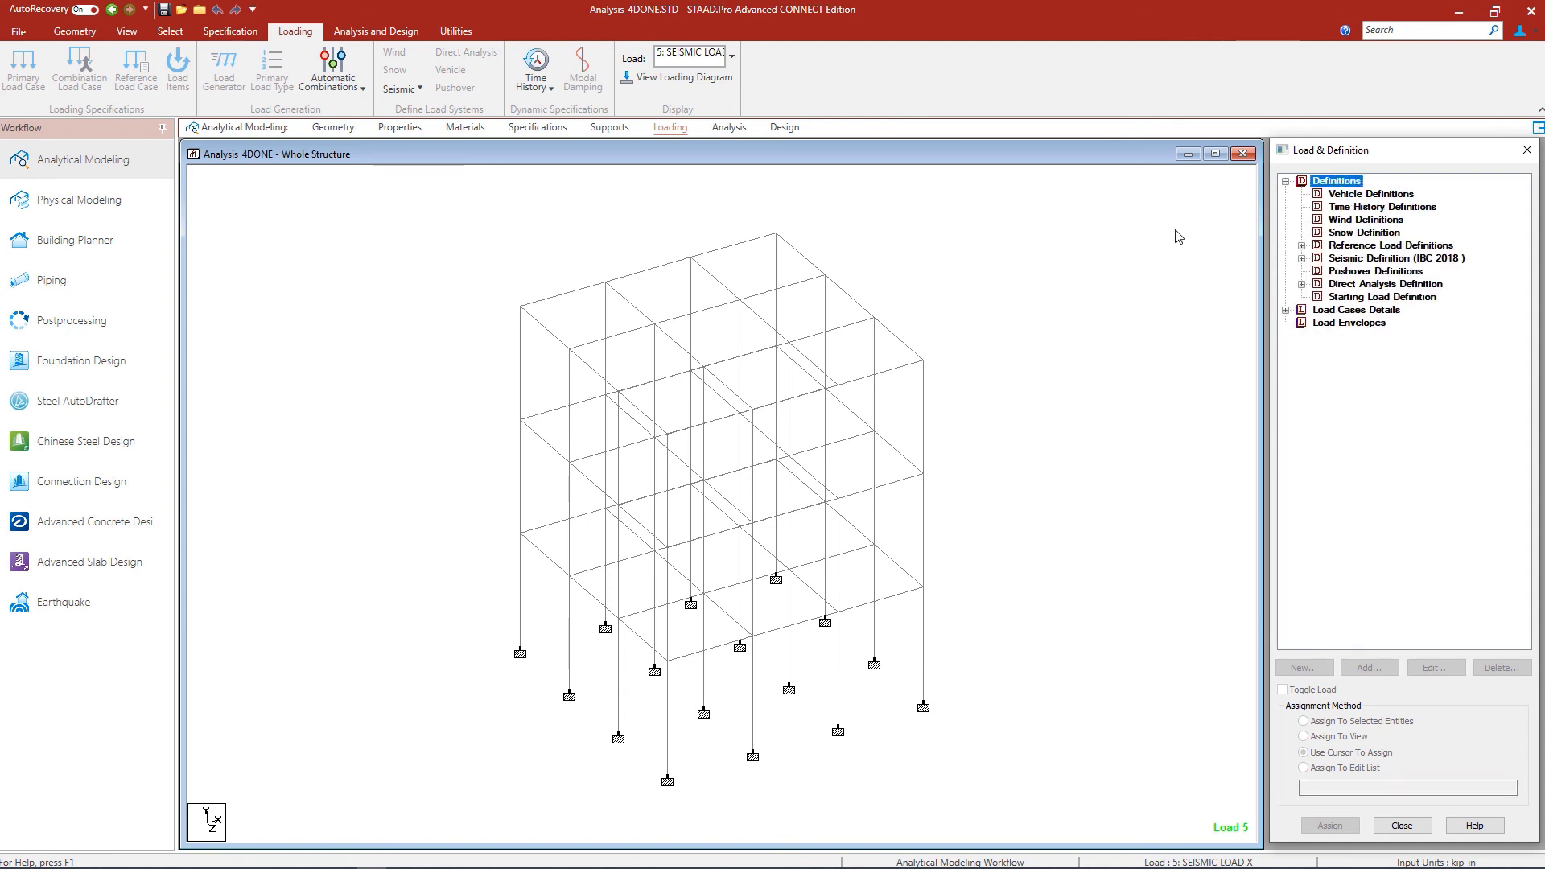
pyautogui.click(1302, 284)
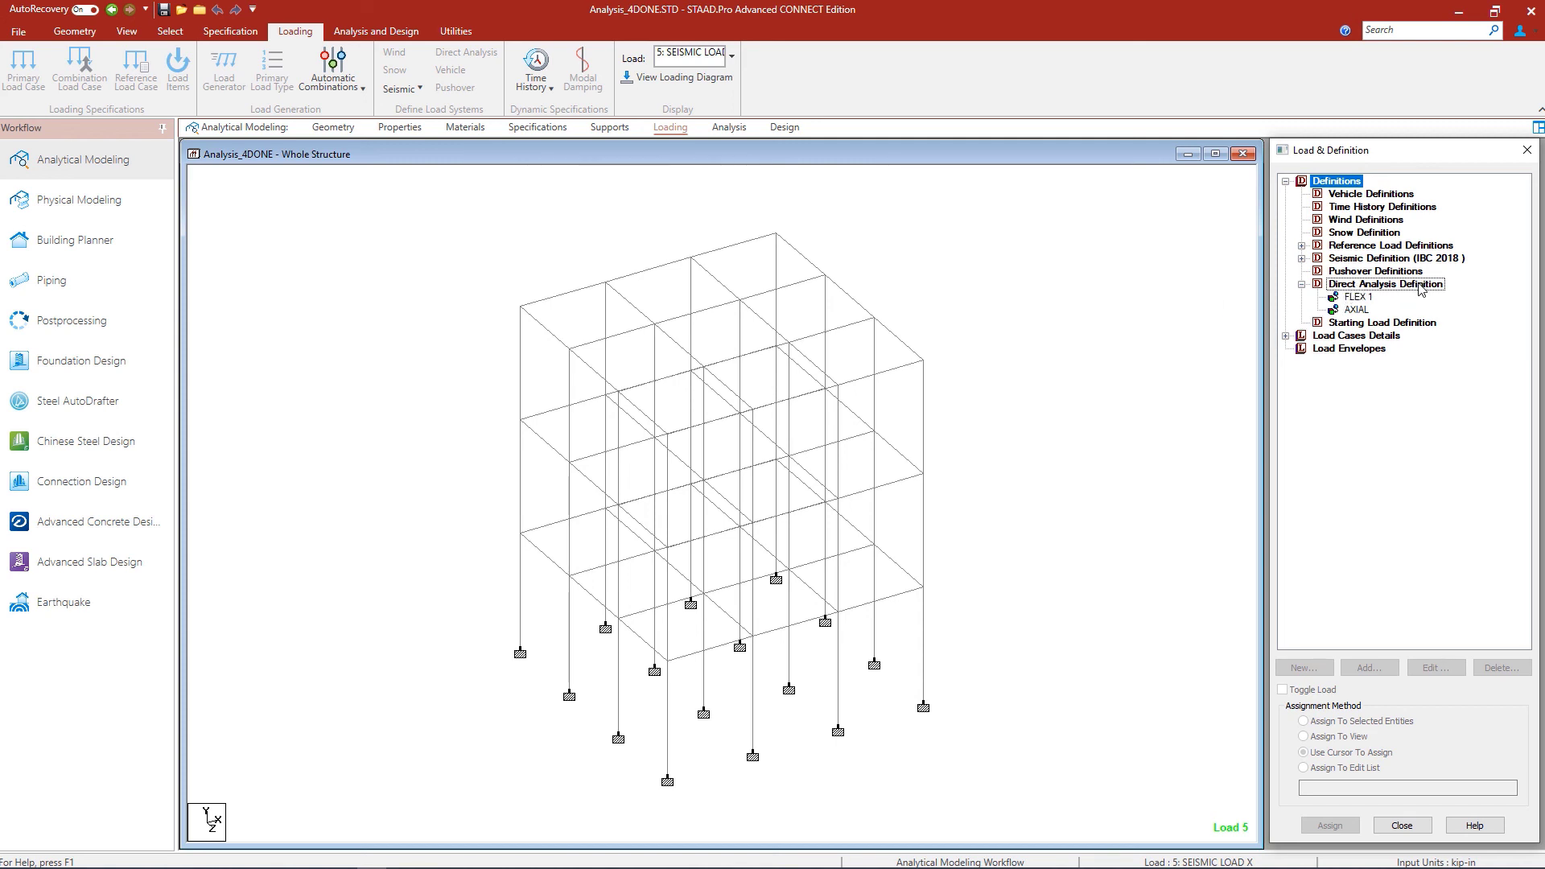
pyautogui.click(1360, 298)
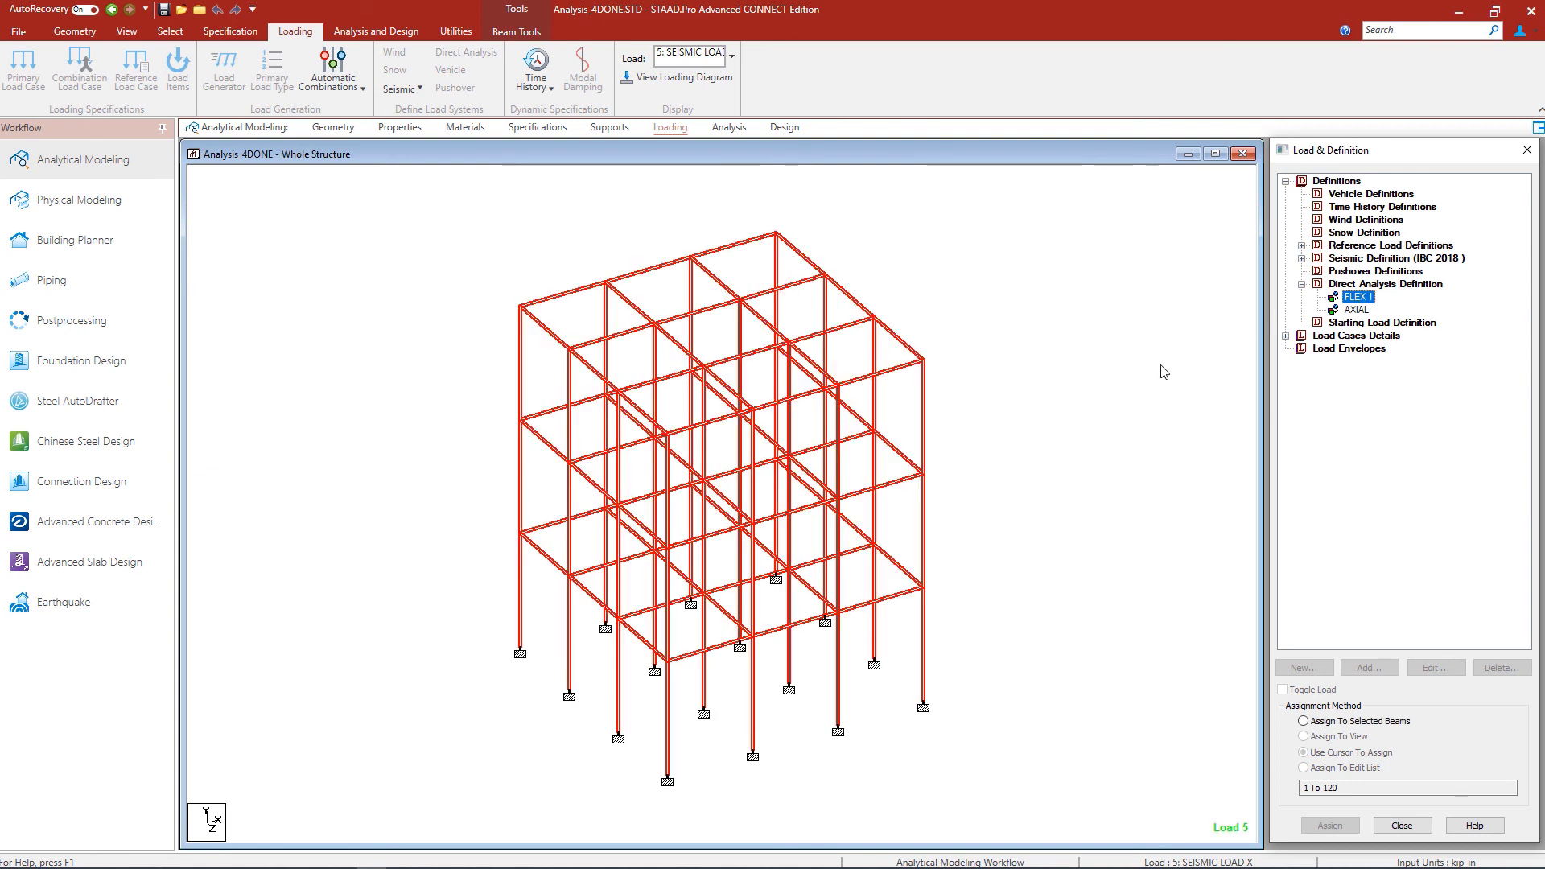
pyautogui.press('Down')
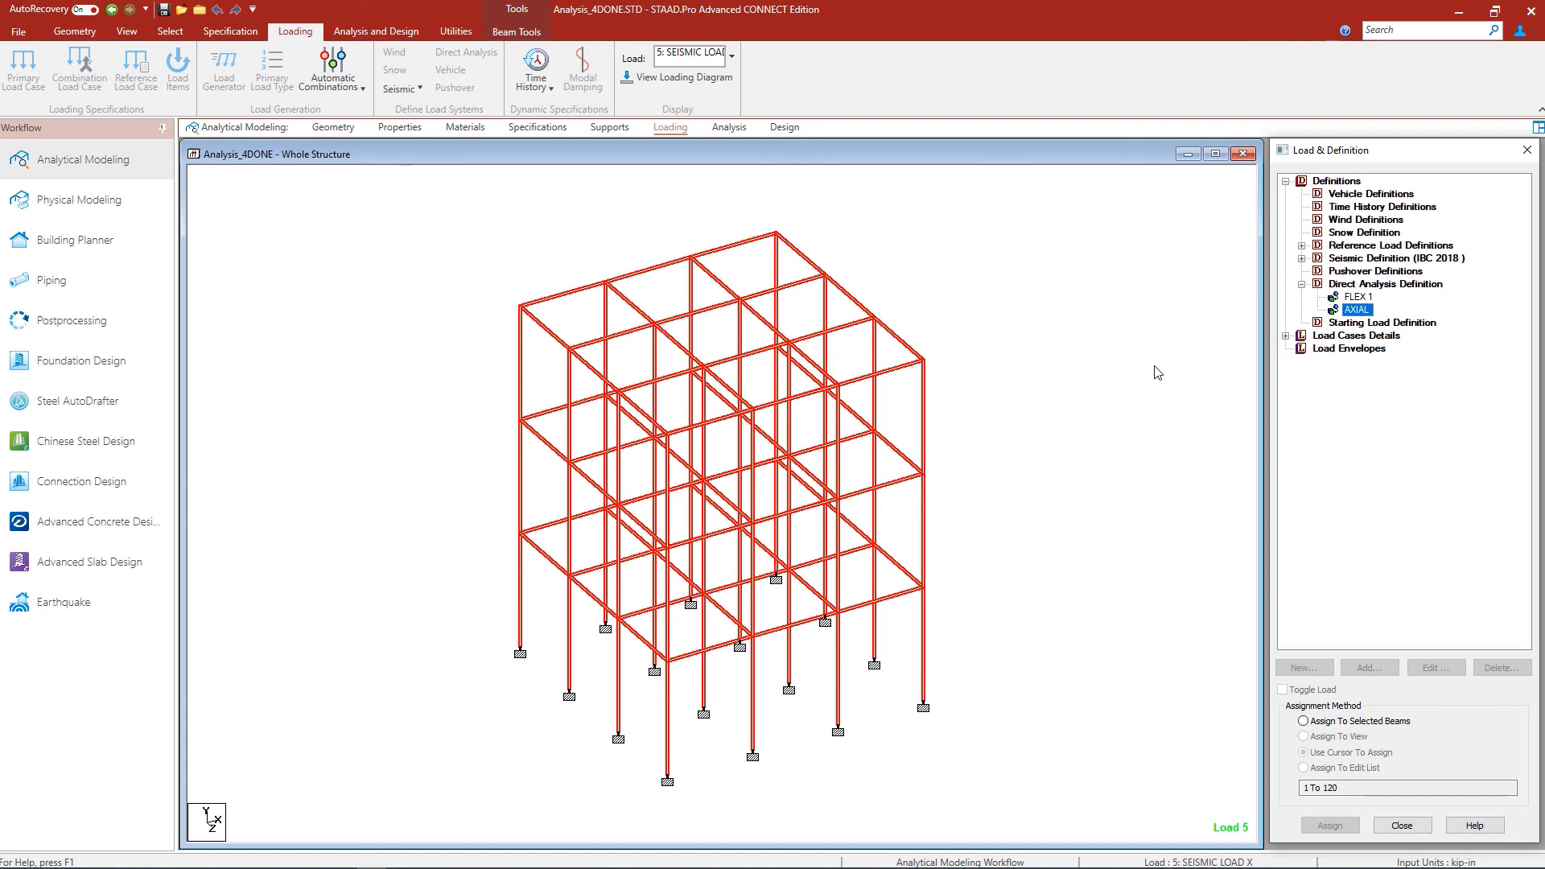
pyautogui.click(1286, 337)
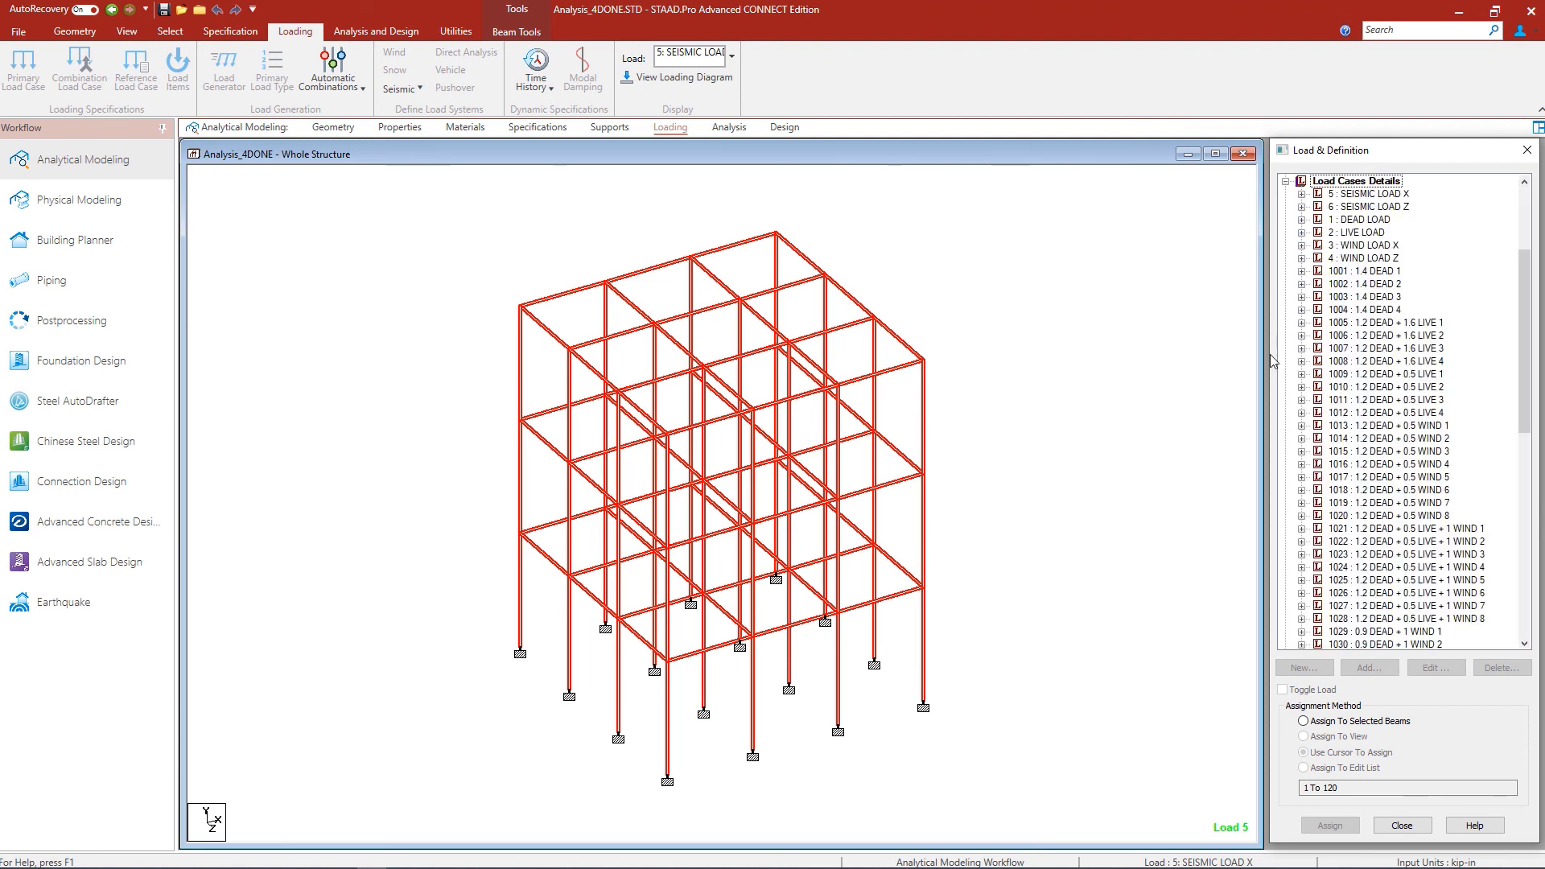
pyautogui.click(1301, 271)
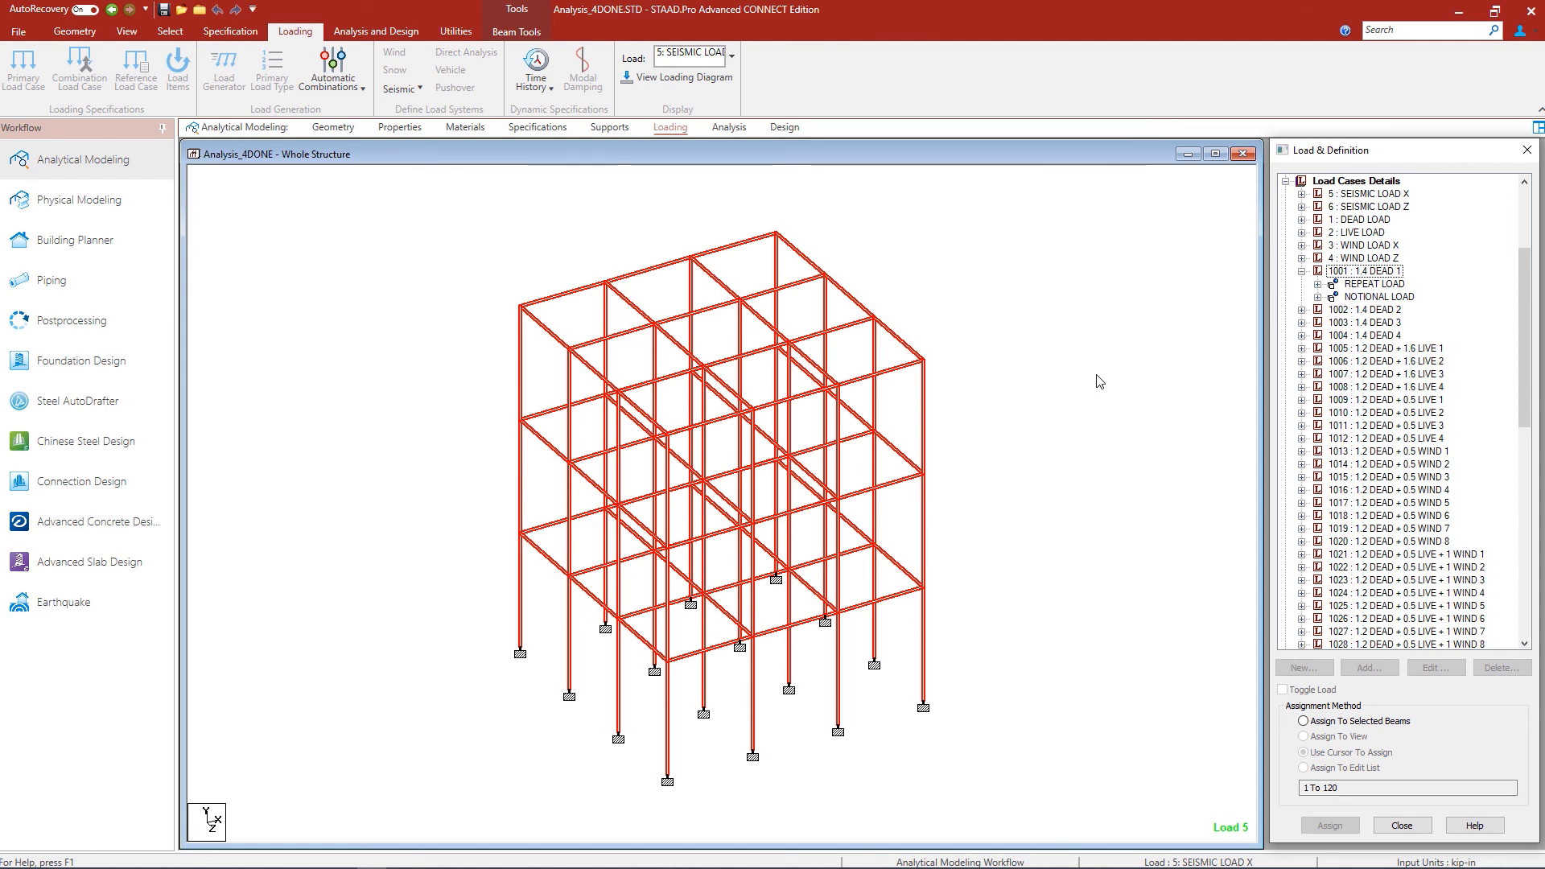
# Review the model's analysis command sequence, from the seismic load cases through to the Perform Direct Analysis LRFD command after the last load case
pyautogui.click(718, 129)
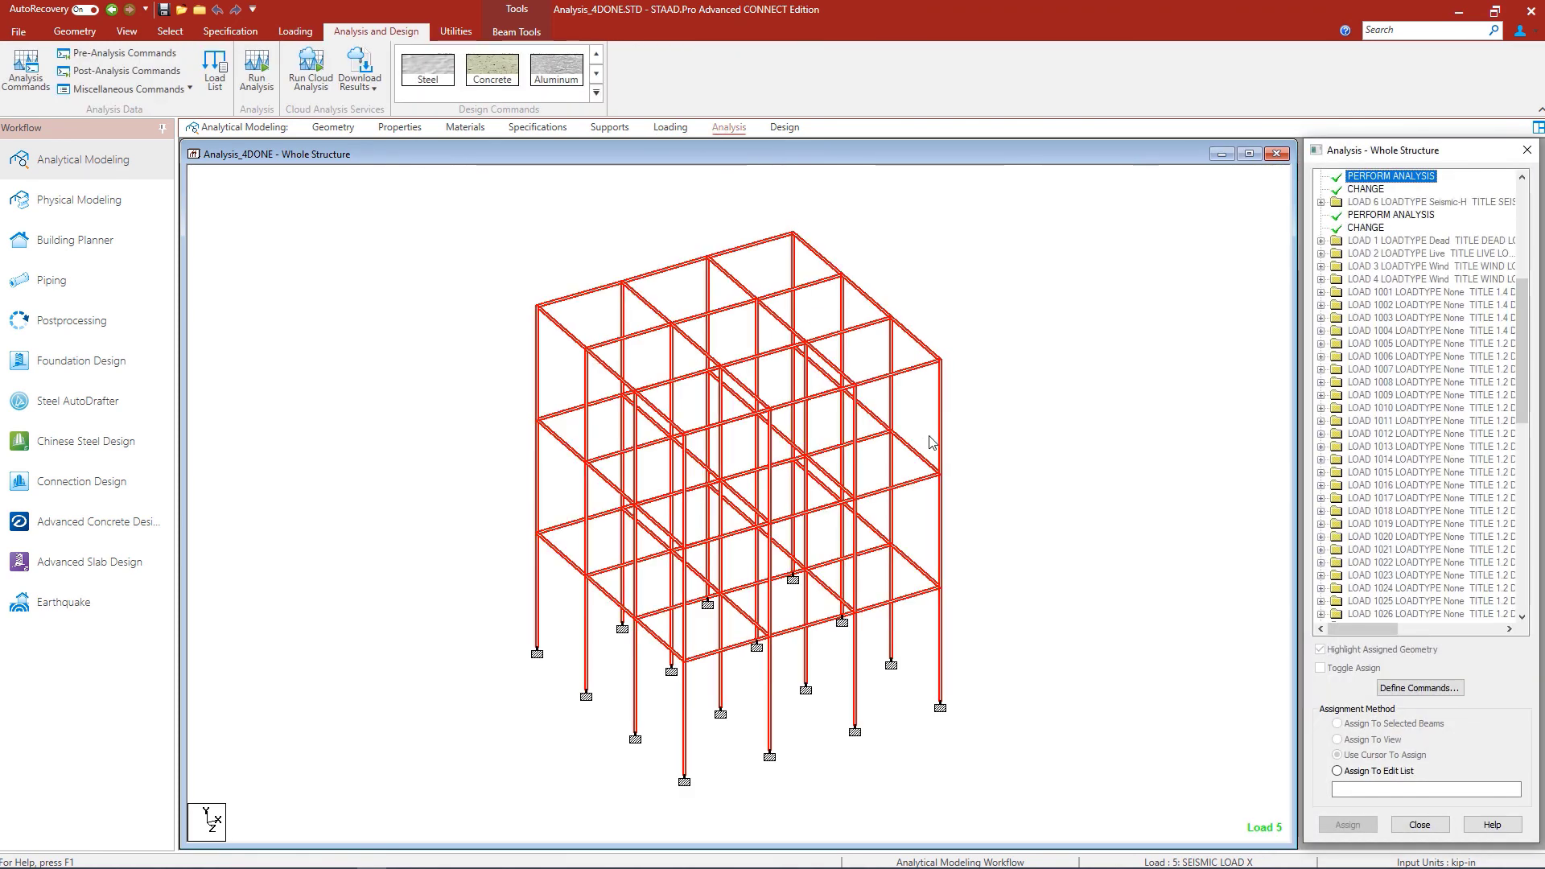
pyautogui.moveTo(1521, 330); pyautogui.dragTo(1523, 292)
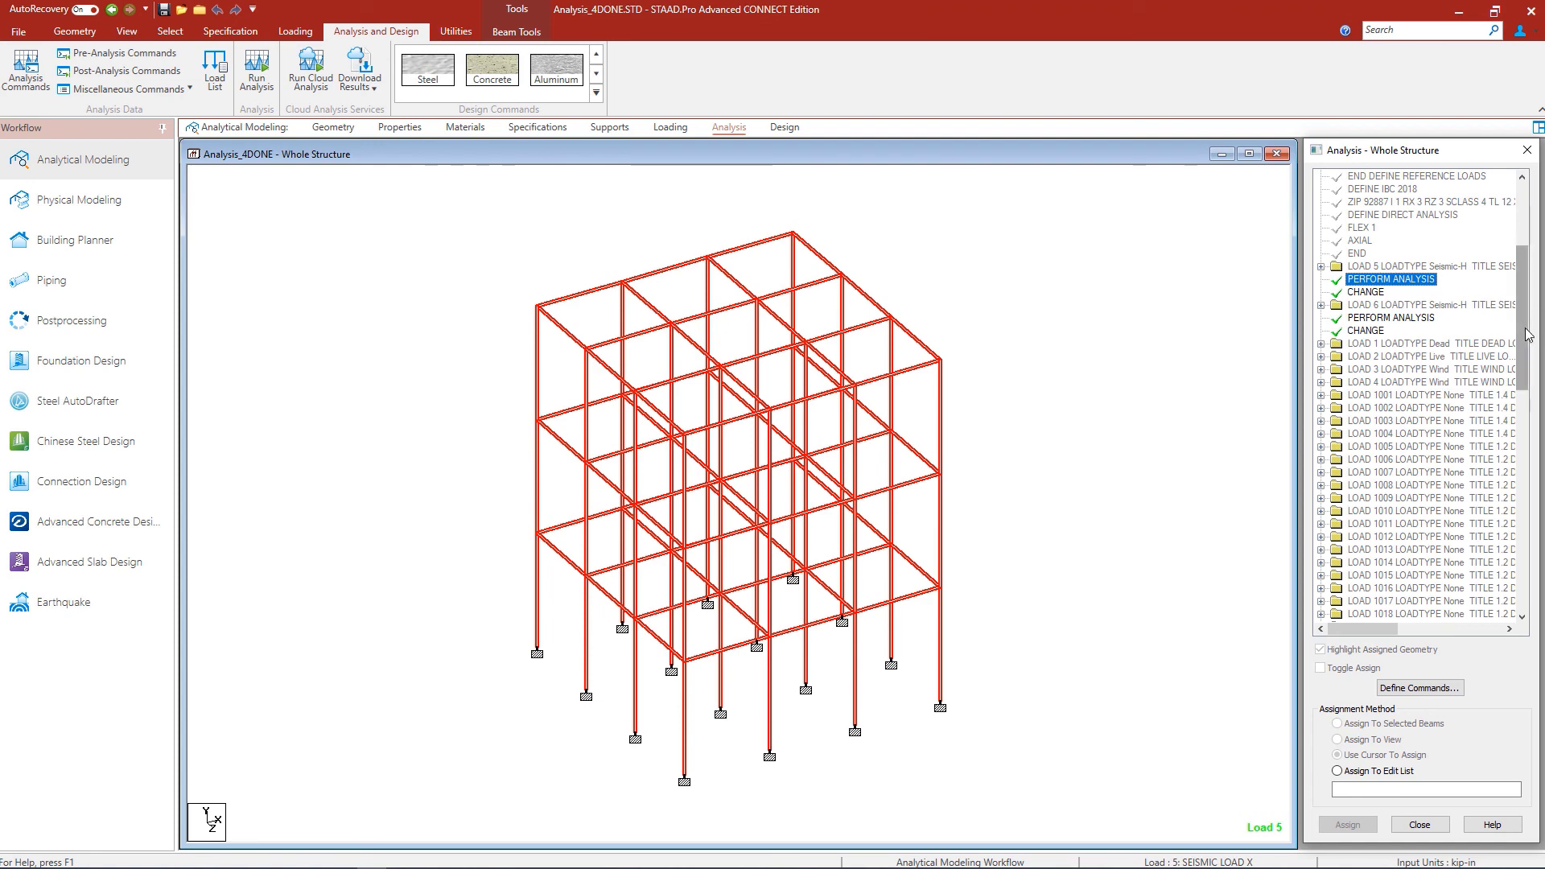
pyautogui.moveTo(1523, 334); pyautogui.dragTo(1536, 576)
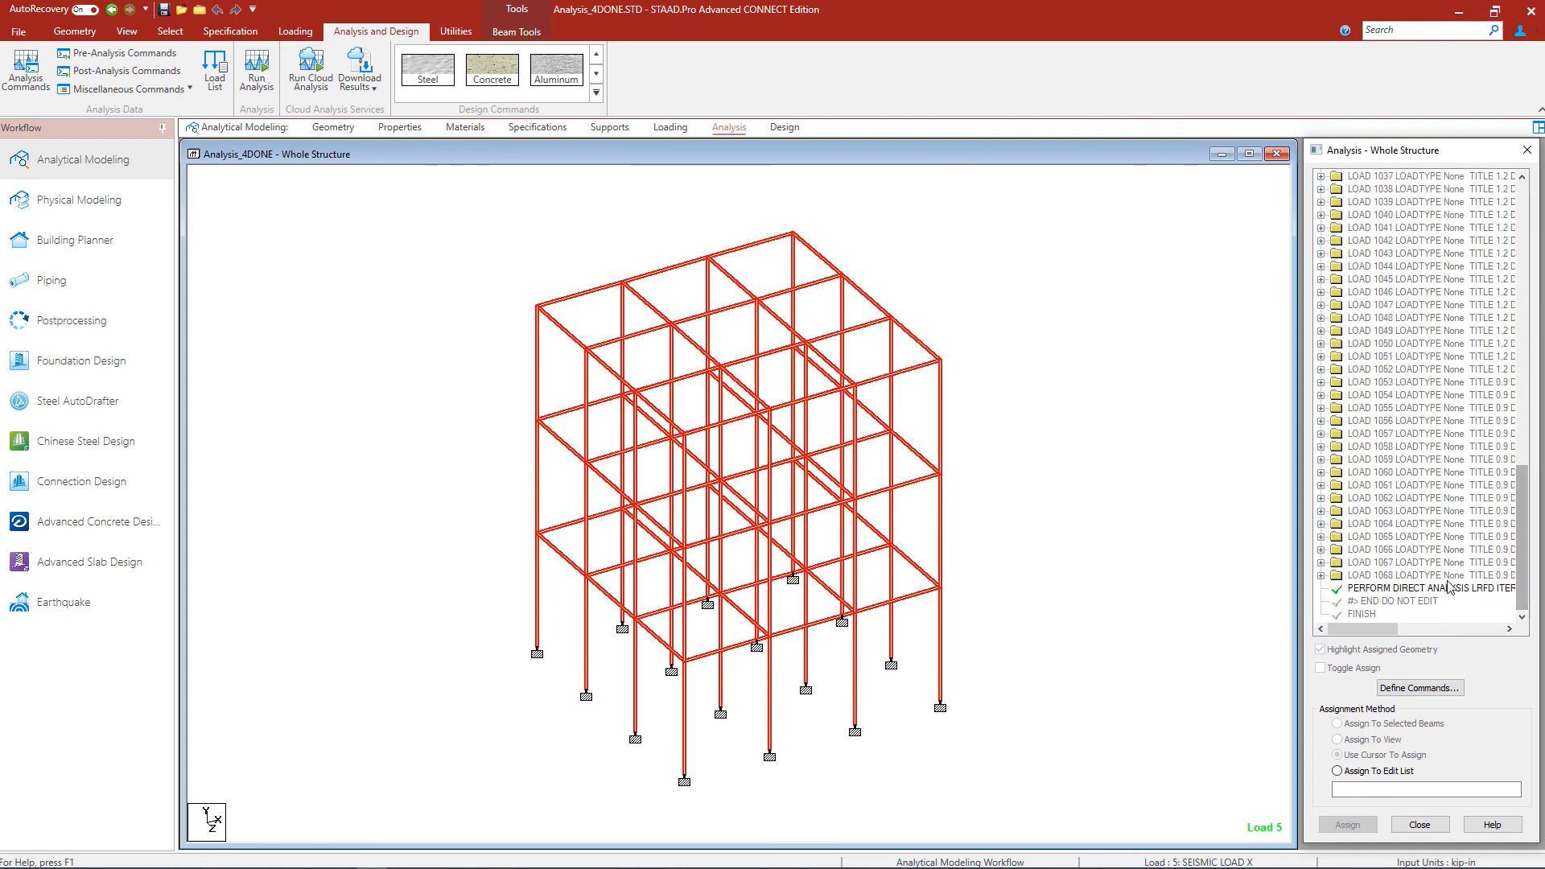
pyautogui.click(1444, 588)
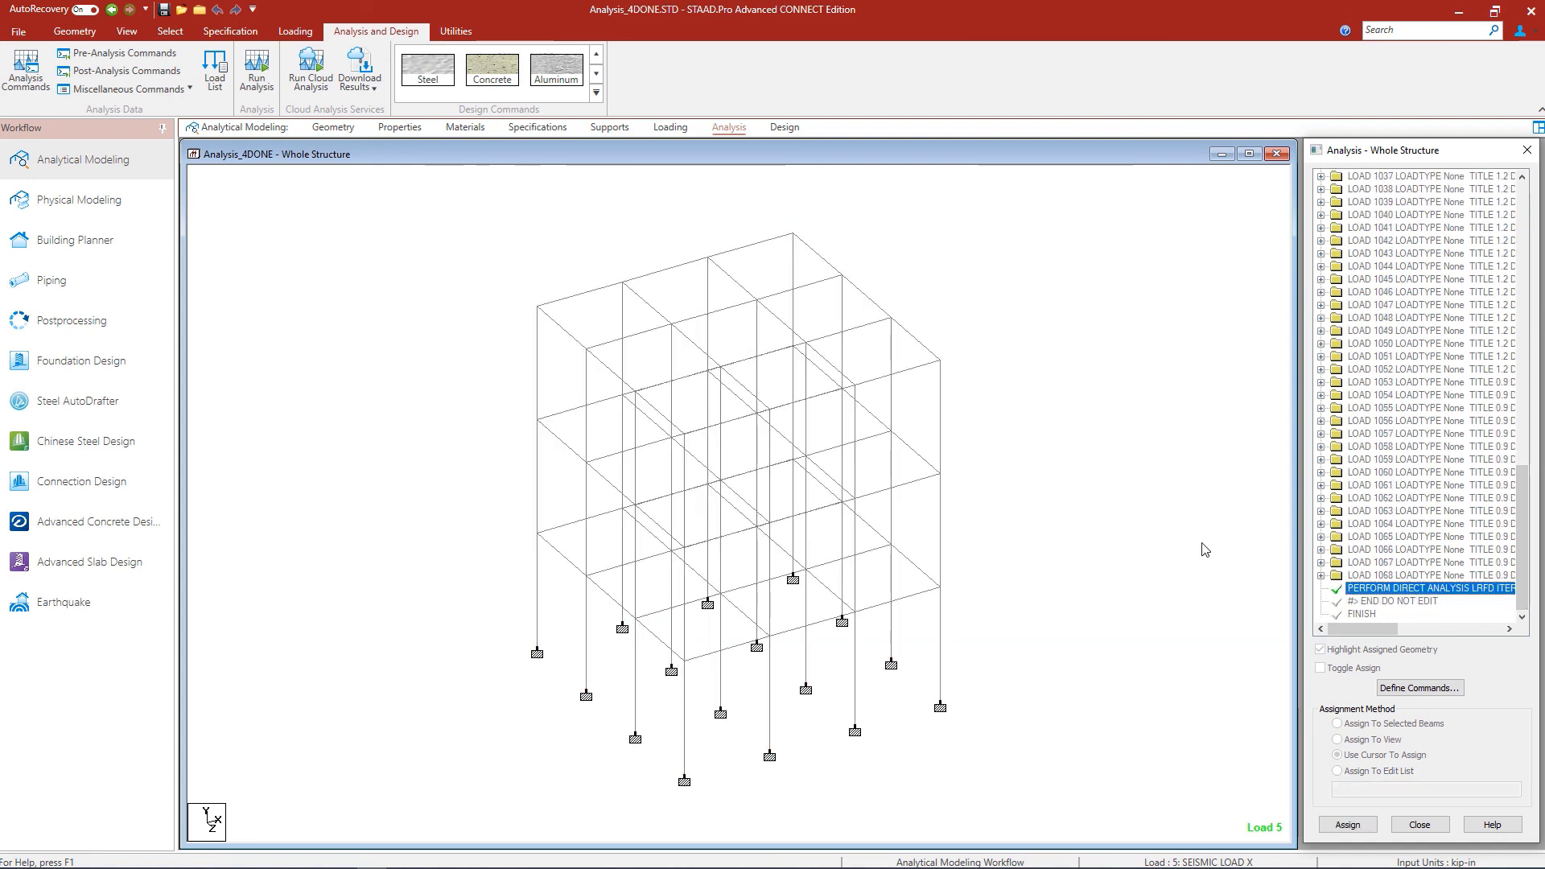